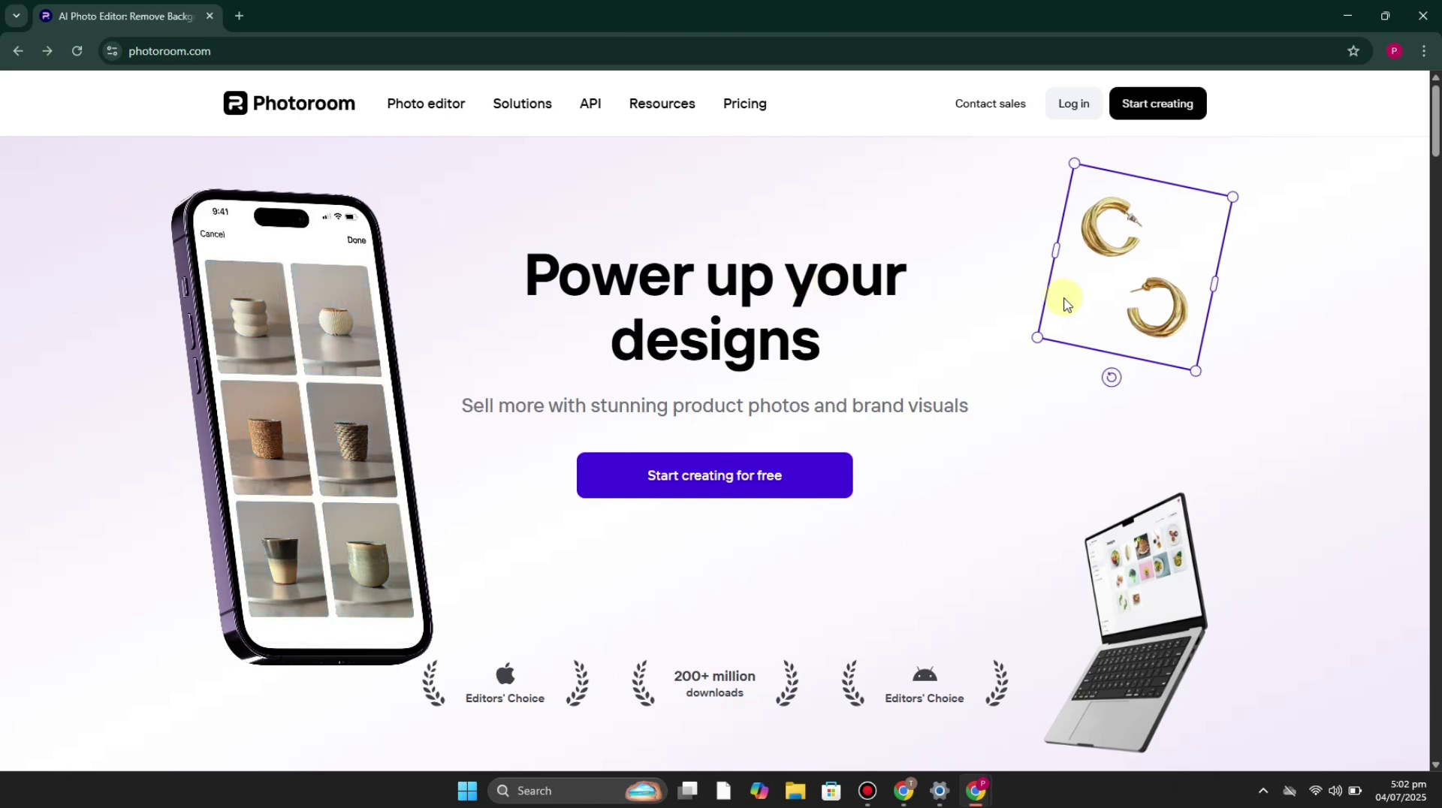
- Scroll the homepage past the pricing cards and feature sections down to Explore more AI tools
scroll(841, 674, "down", 6)
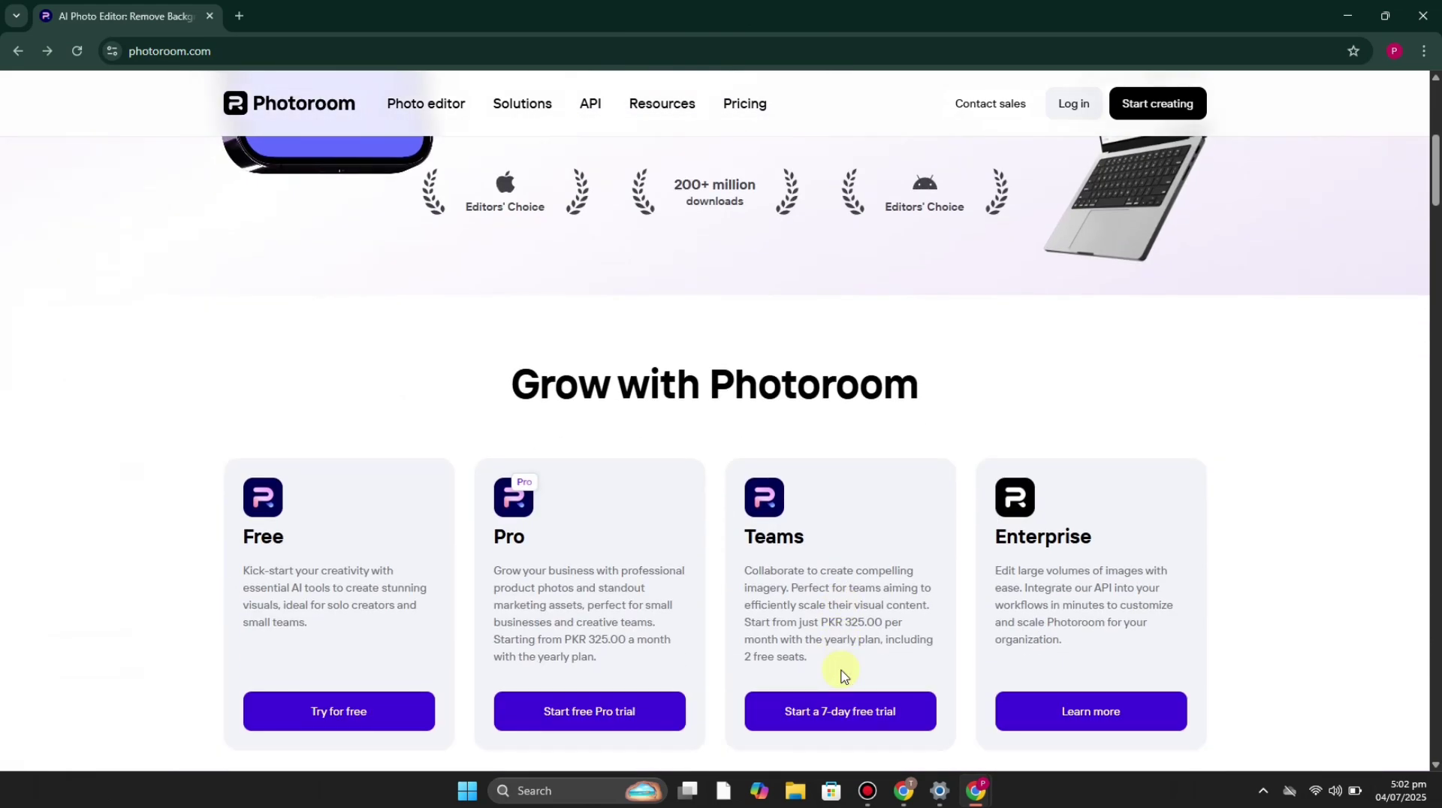
scroll(842, 675, "down", 2)
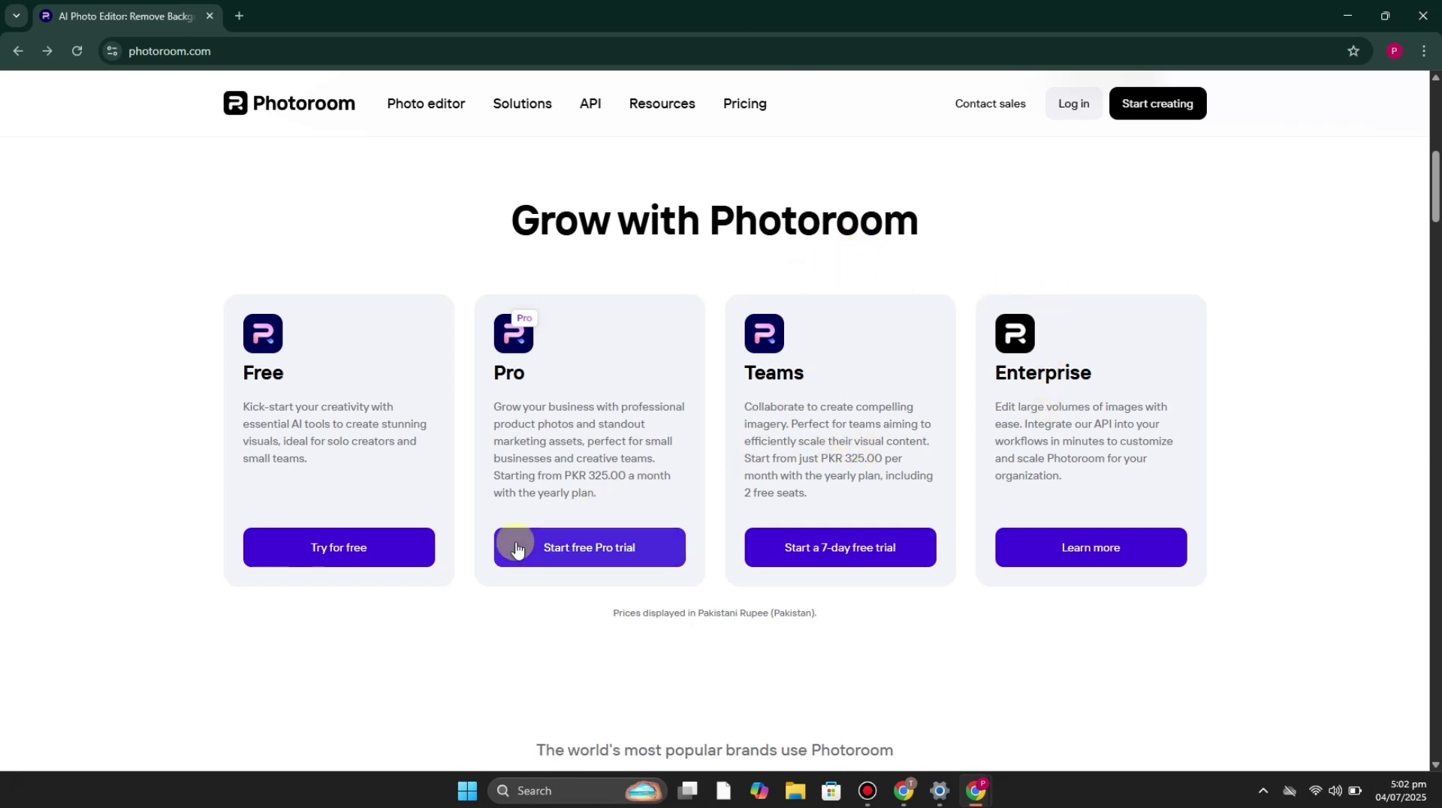
scroll(518, 545, "down", 8)
scroll(441, 494, "down", 3)
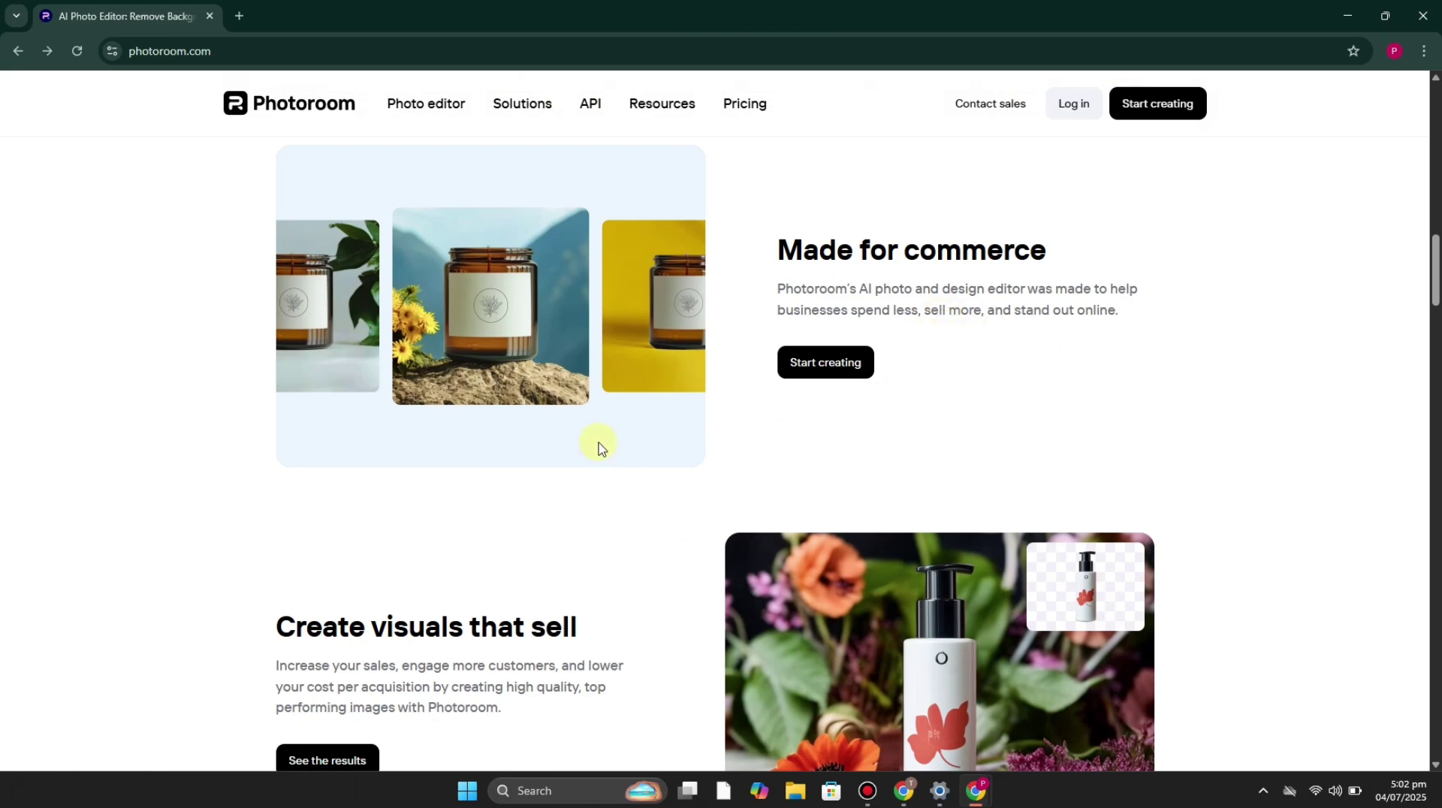
scroll(598, 446, "down", 8)
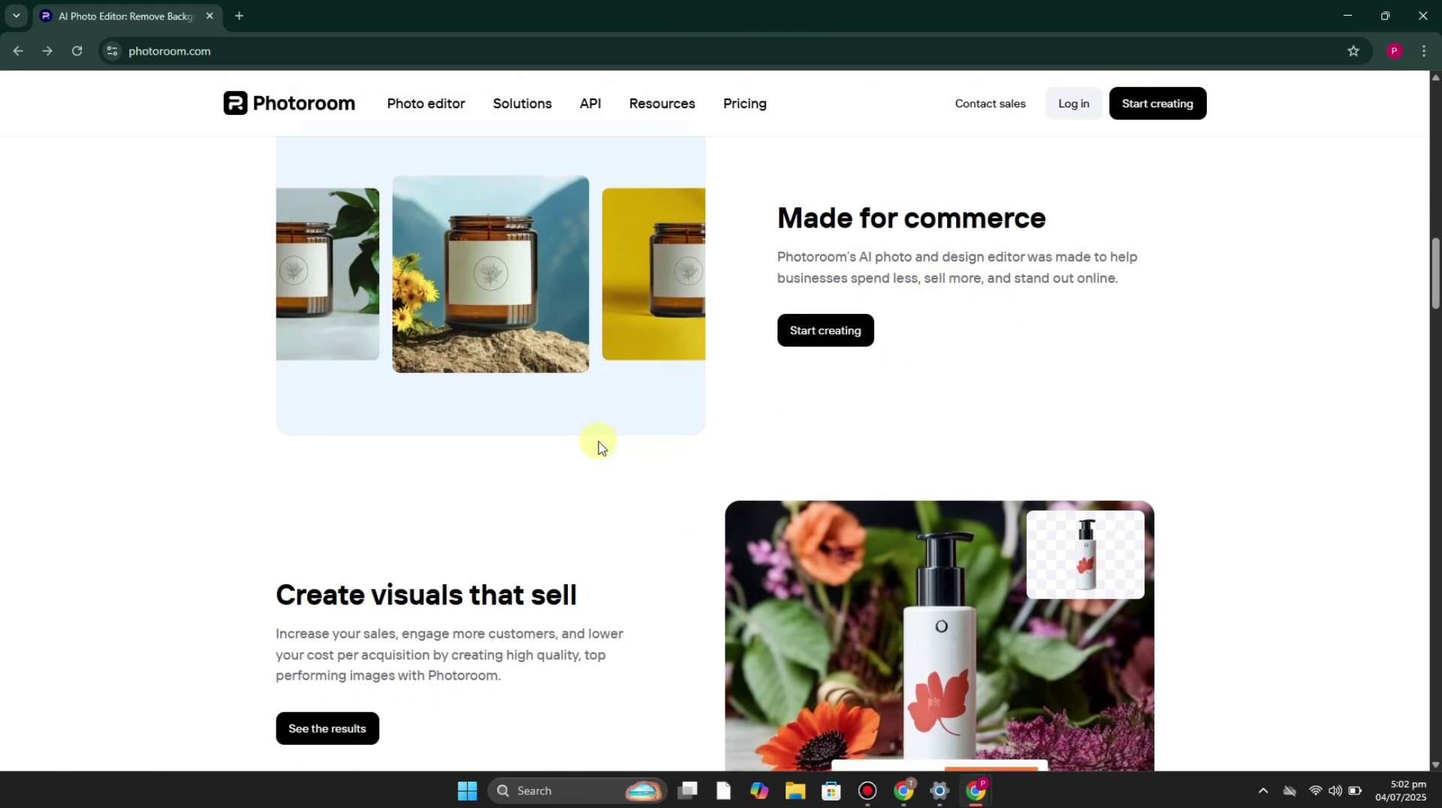
scroll(599, 446, "down", 5)
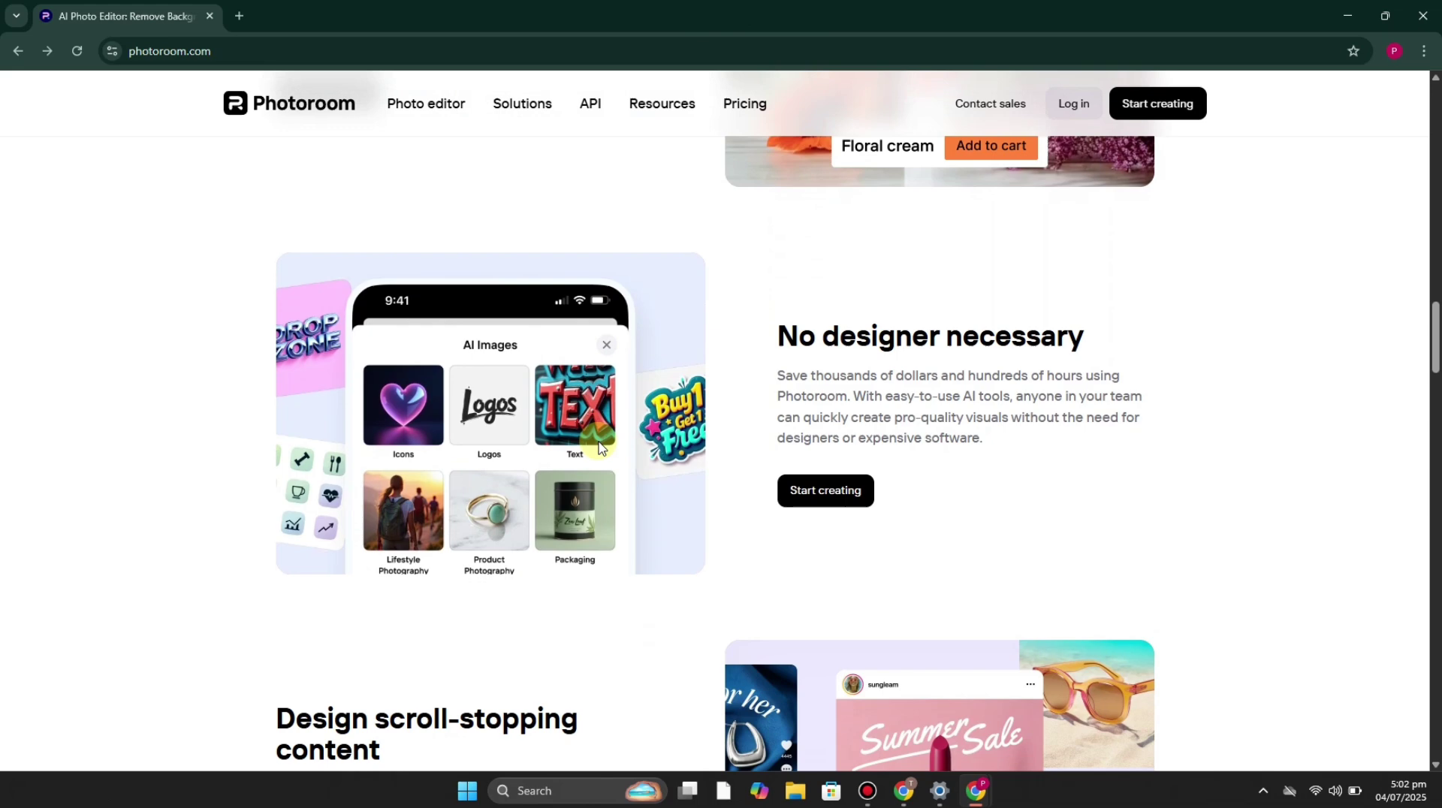
scroll(598, 446, "down", 5)
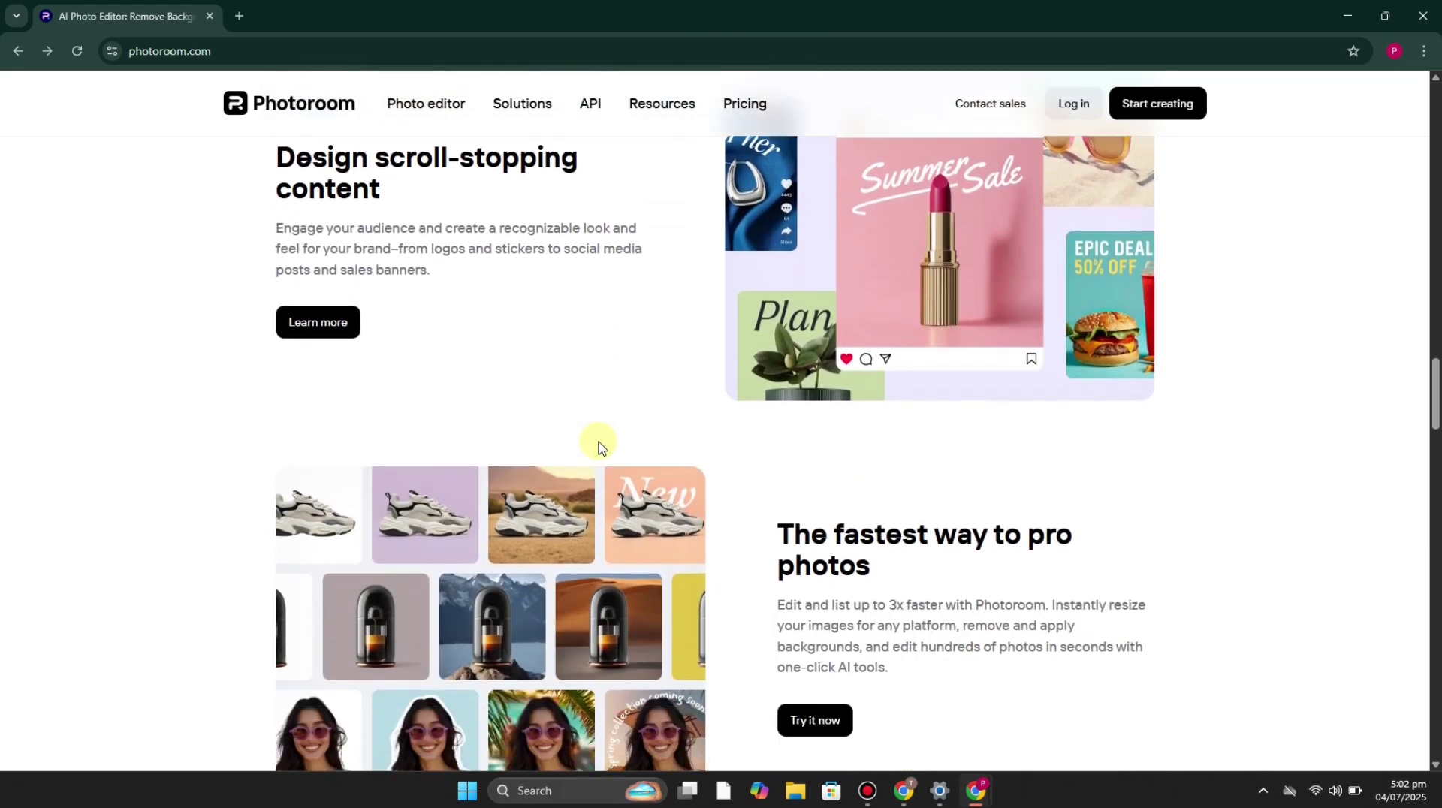
scroll(599, 446, "down", 5)
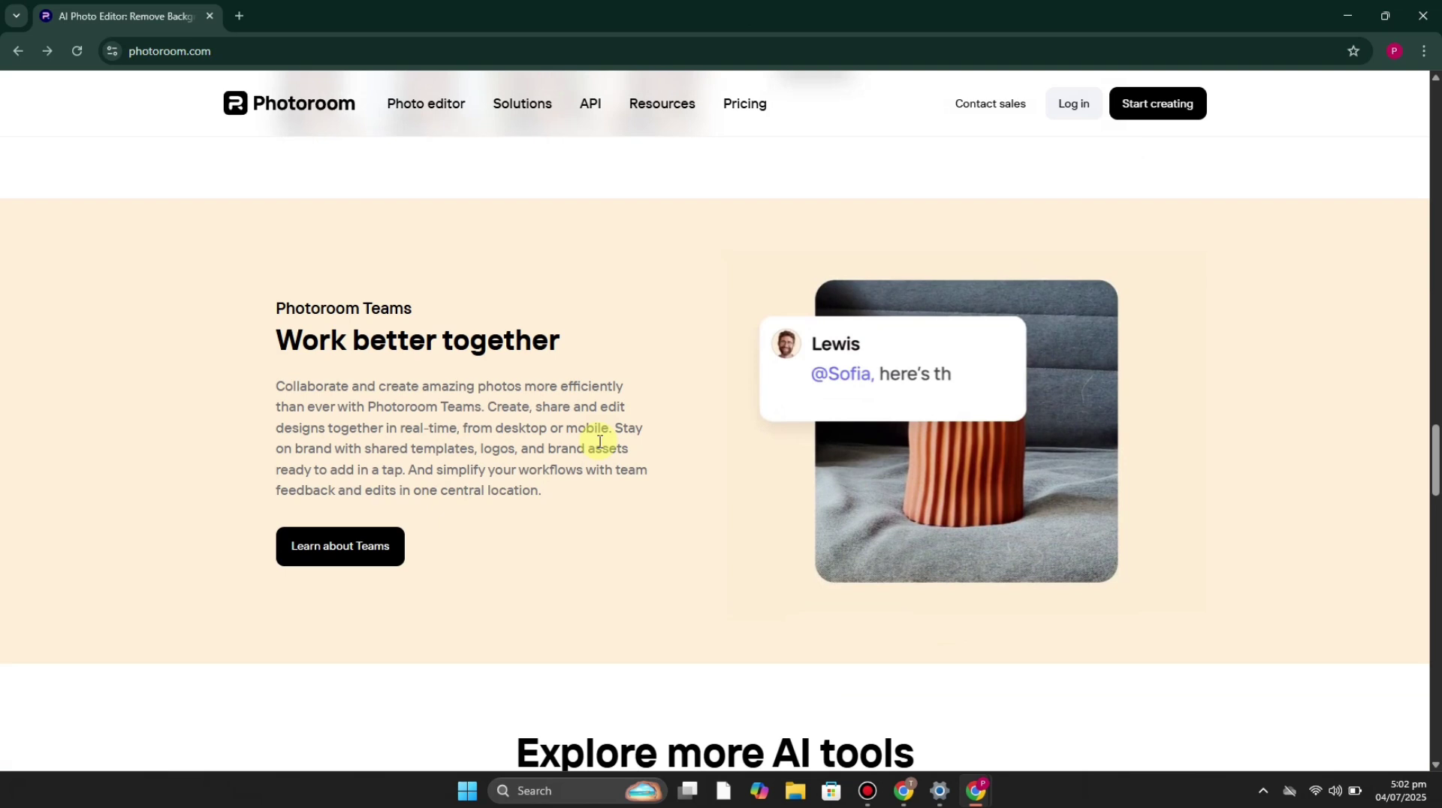
scroll(598, 443, "down", 1)
scroll(599, 446, "down", 6)
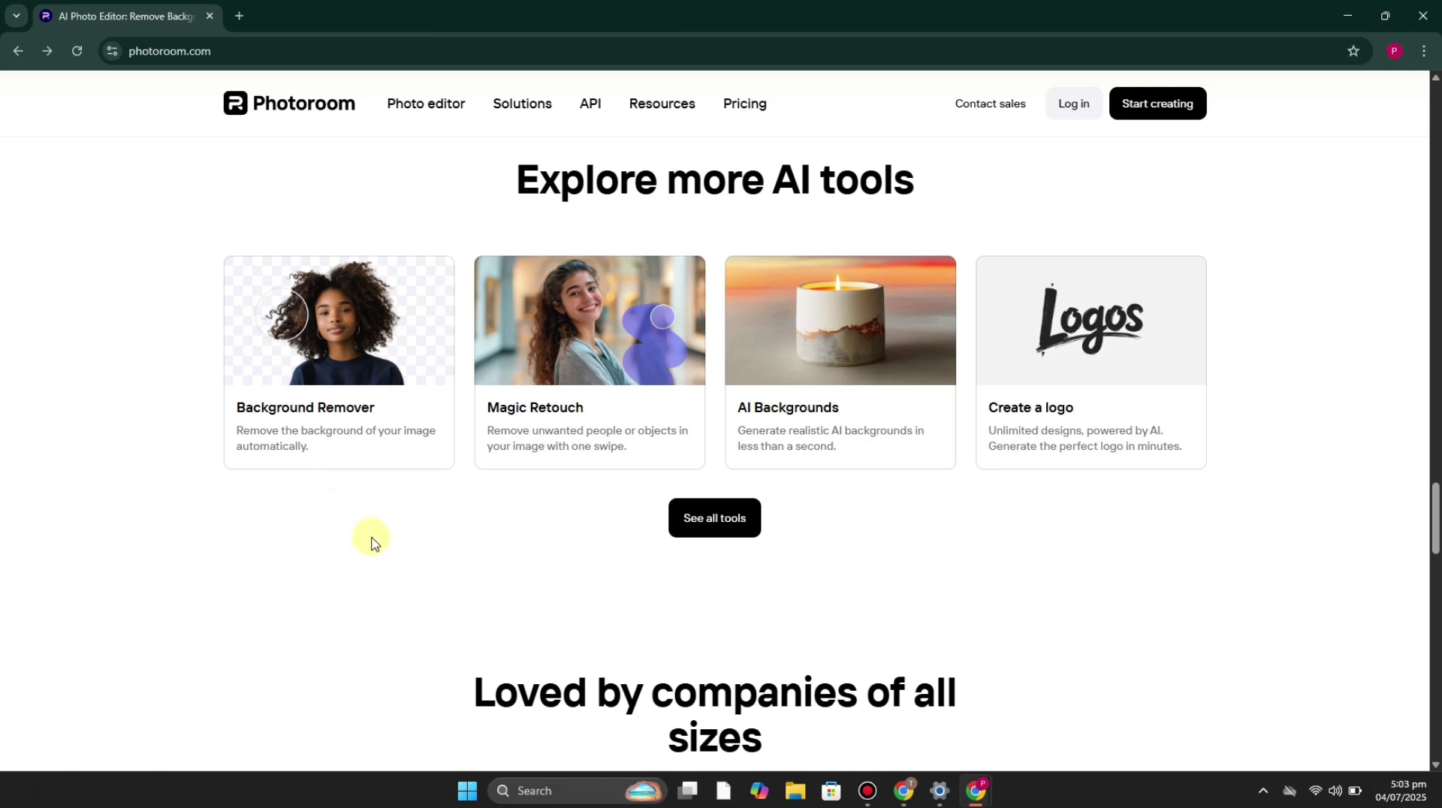
- Browse all Photoroom tools and the AI background editing collection, reaching the web app's Create page
left_click(714, 518)
scroll(936, 534, "down", 8)
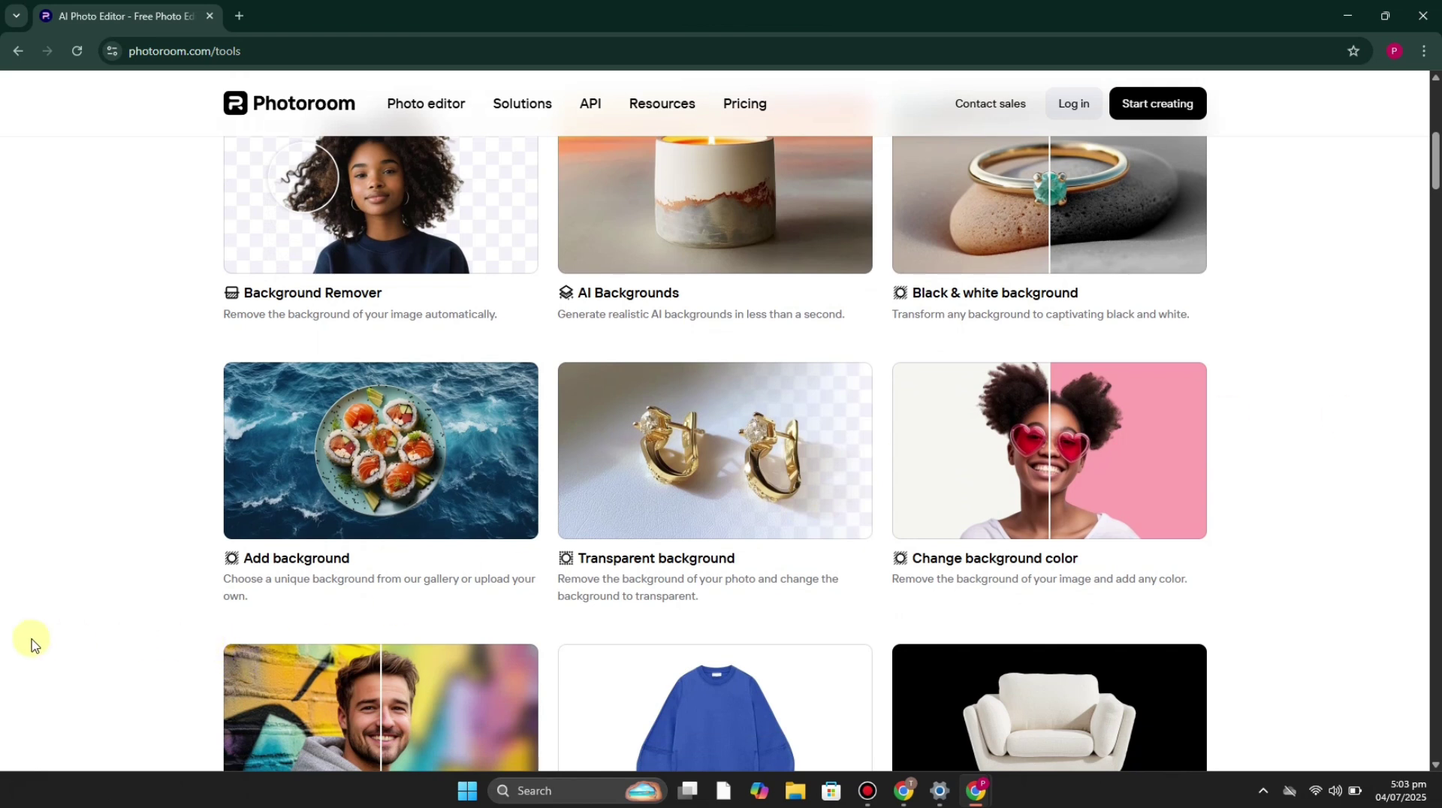
scroll(31, 635, "down", 5)
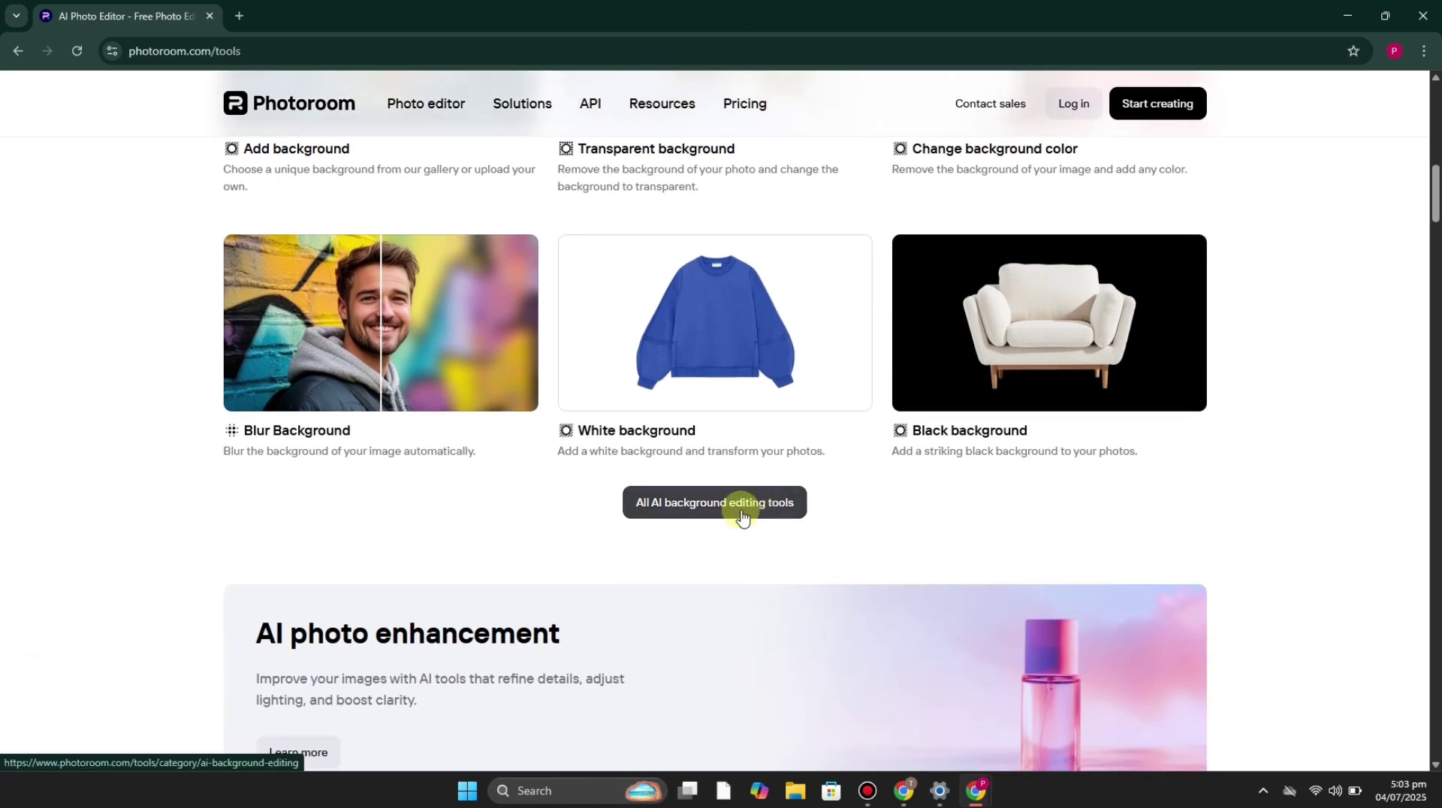
left_click(728, 514)
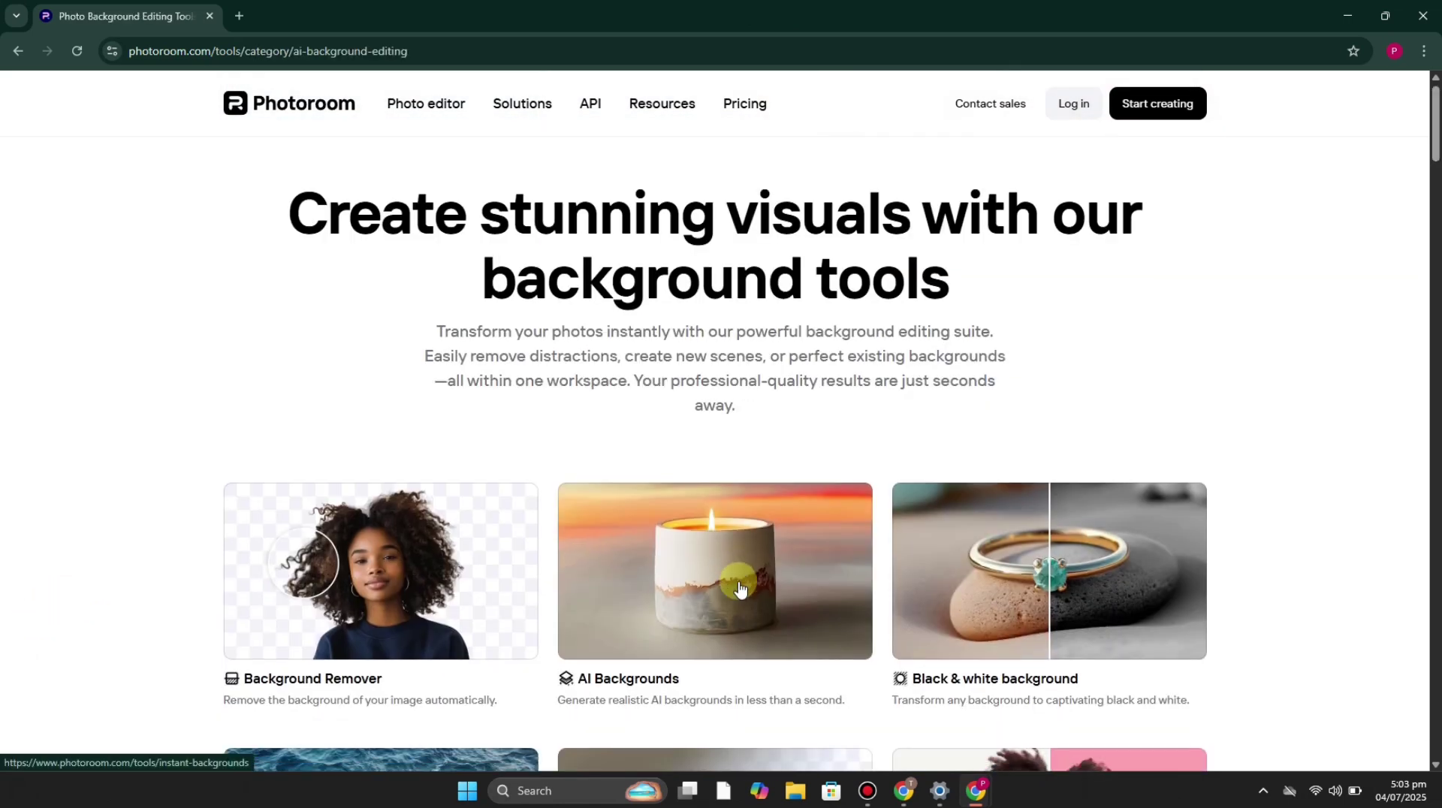
scroll(735, 585, "down", 11)
scroll(740, 582, "up", 1)
scroll(738, 583, "down", 6)
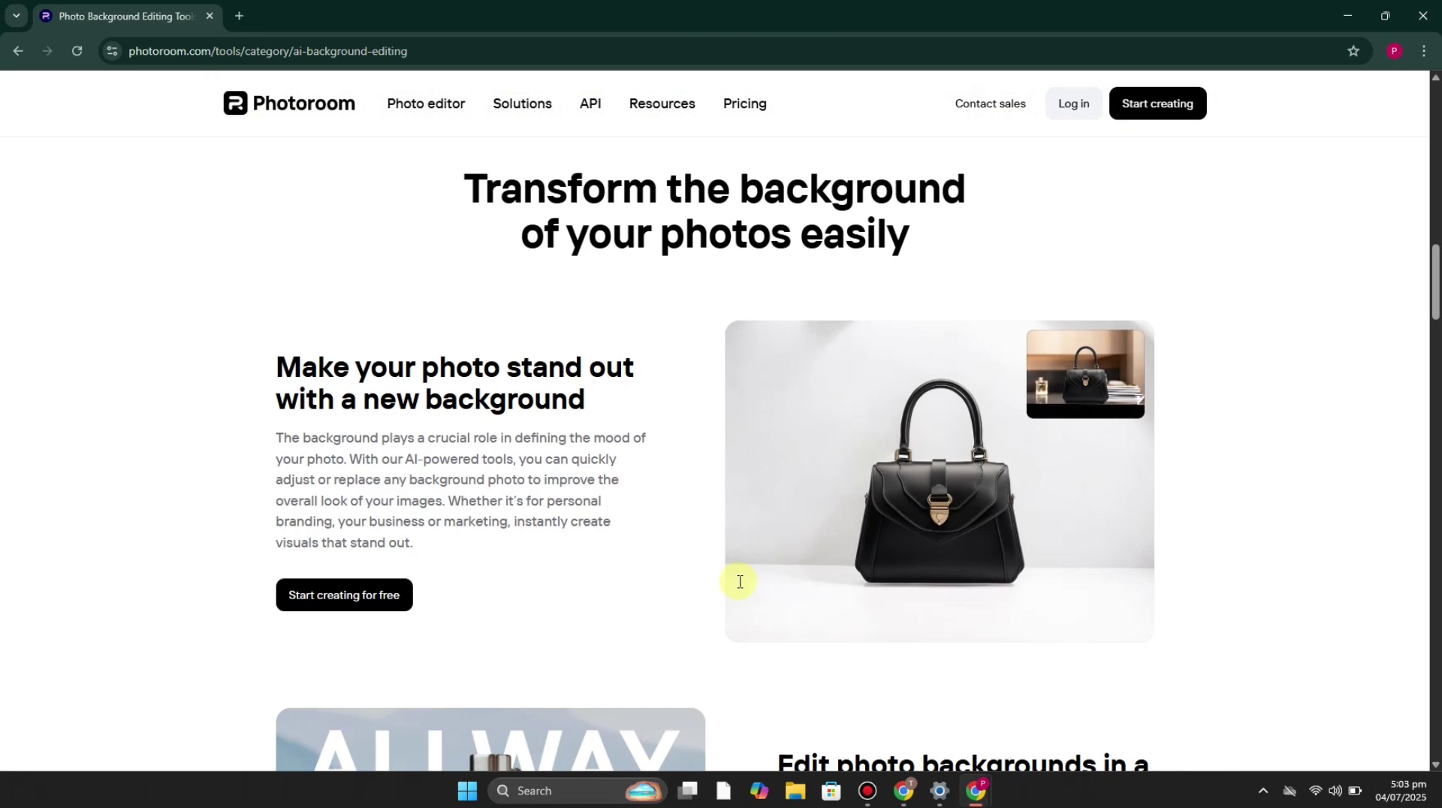
scroll(759, 556, "up", 18)
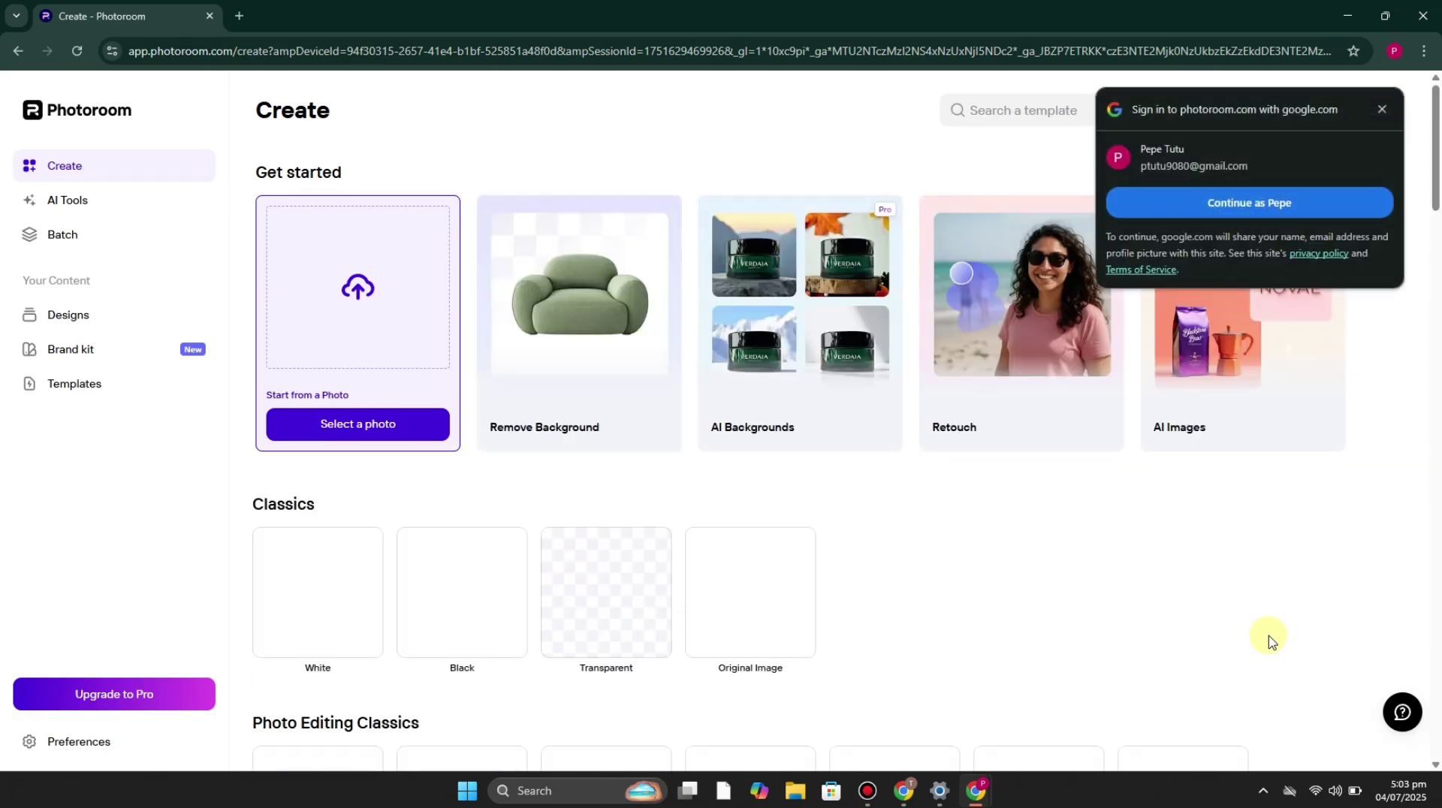
- Dismiss the Google prompt, upload the macaron photo, and toggle its beige background off and on
left_click(1381, 110)
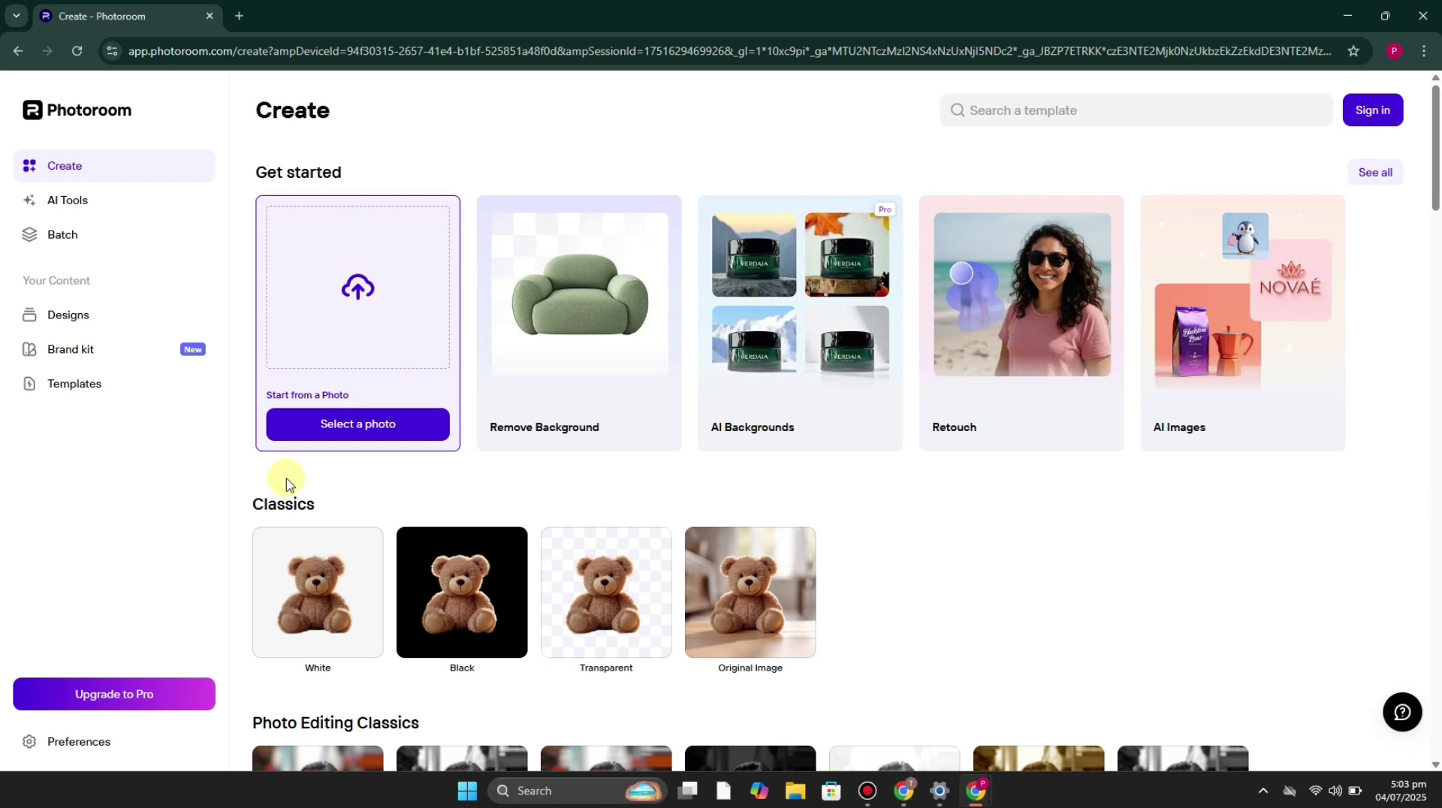
left_click(412, 308)
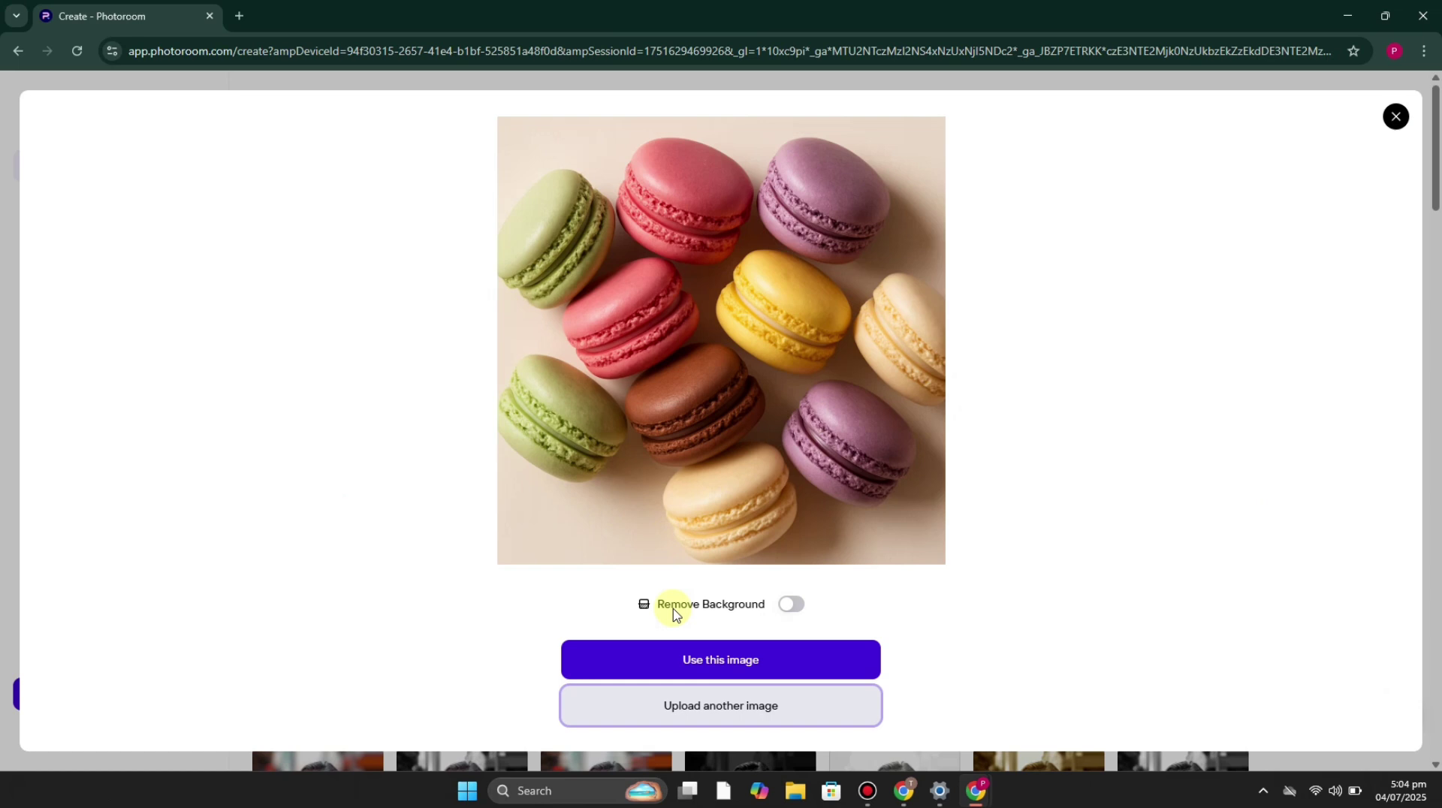
left_click(789, 616)
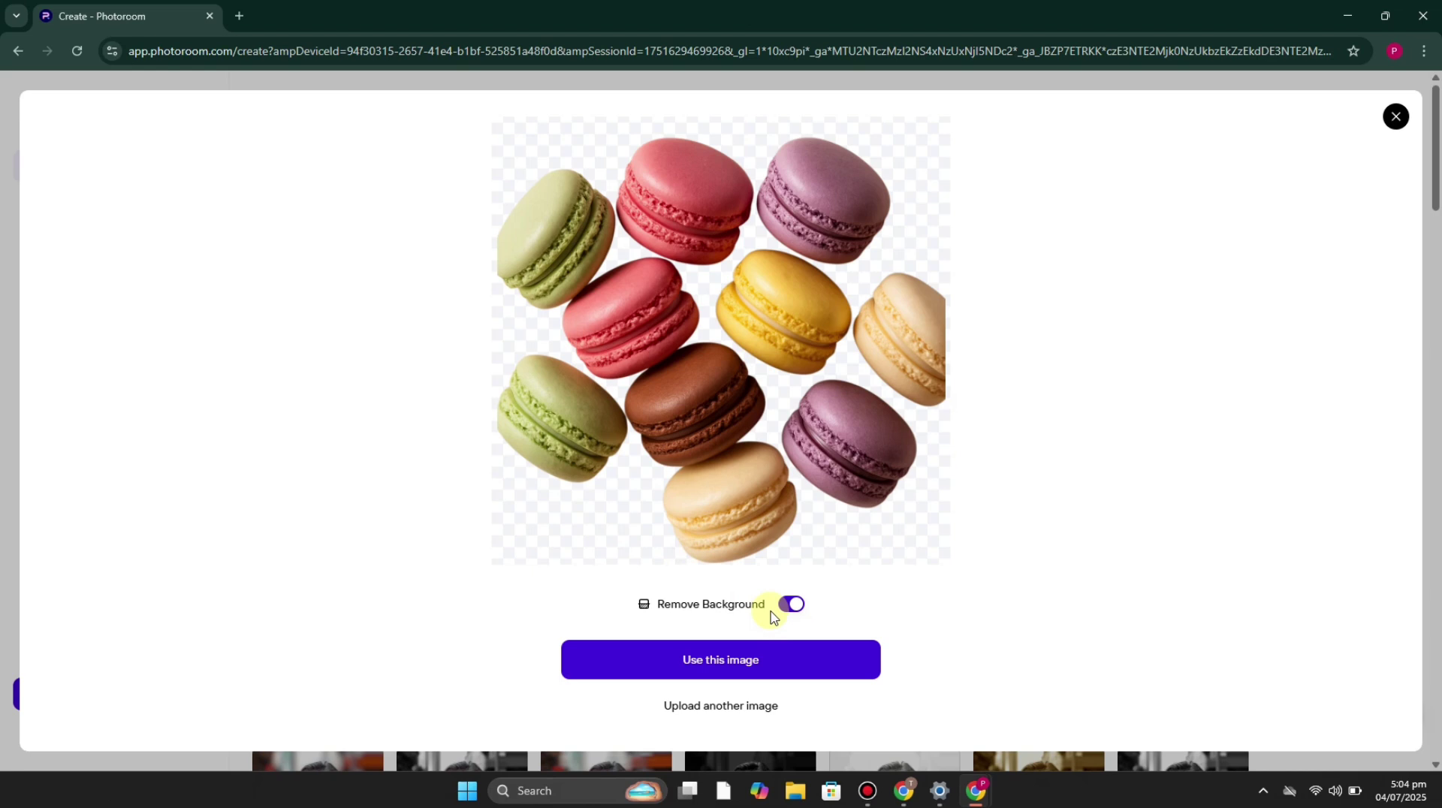
left_click(793, 612)
- Remove the macaron background again and sign in with Google to save the design
left_click(794, 612)
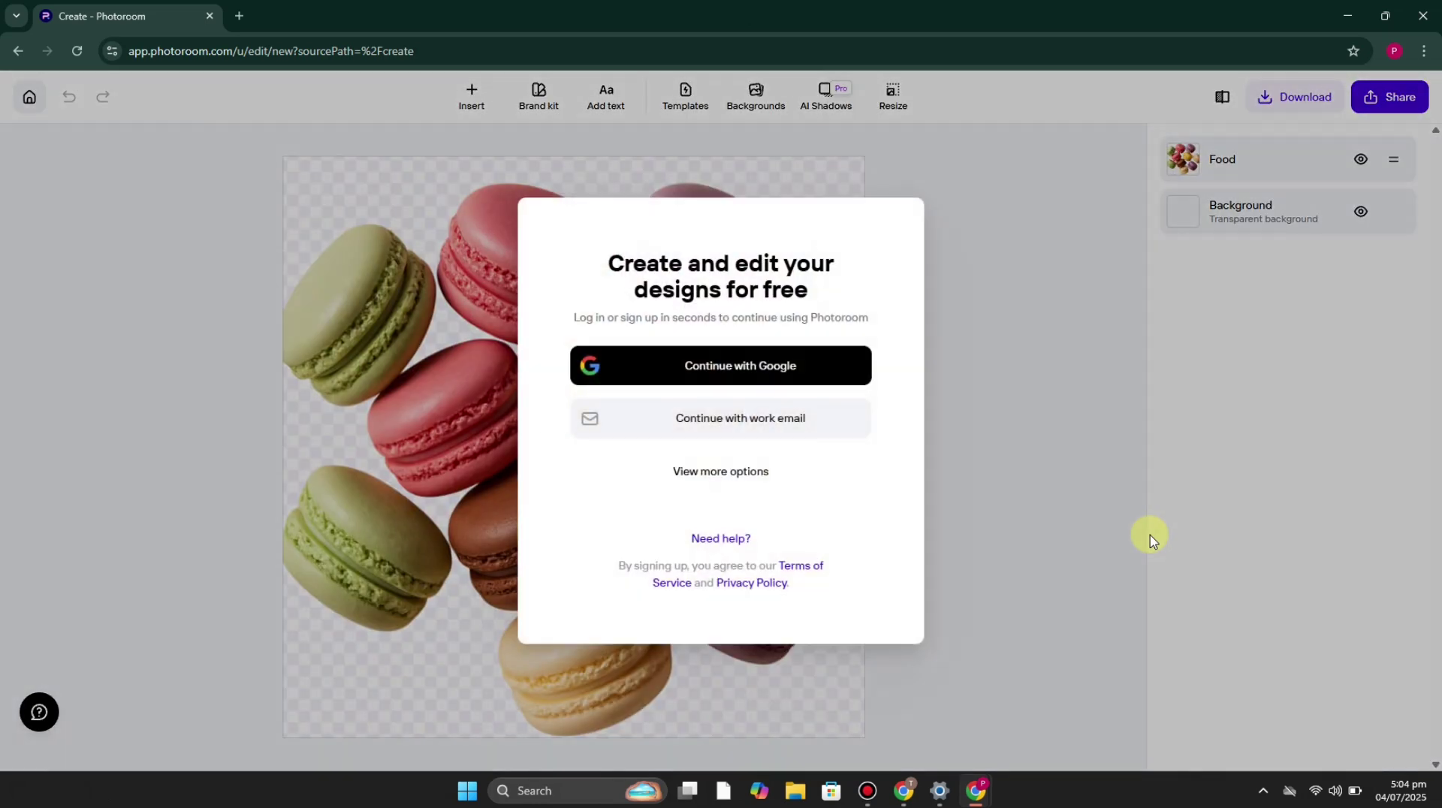
left_click(761, 374)
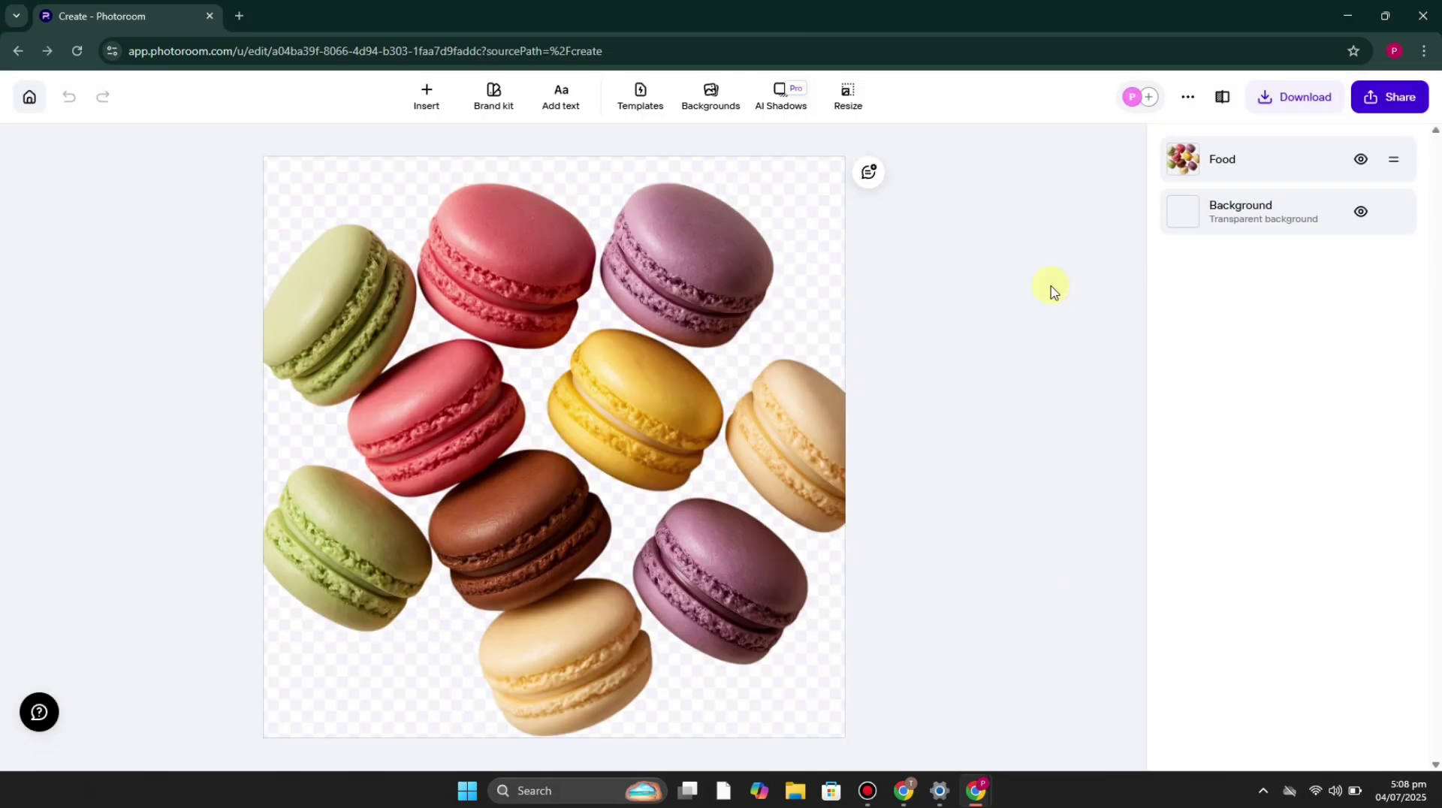
- Browse the Insert, Brand kit, Add text and Templates panels beside the macaron cutout
left_click(433, 110)
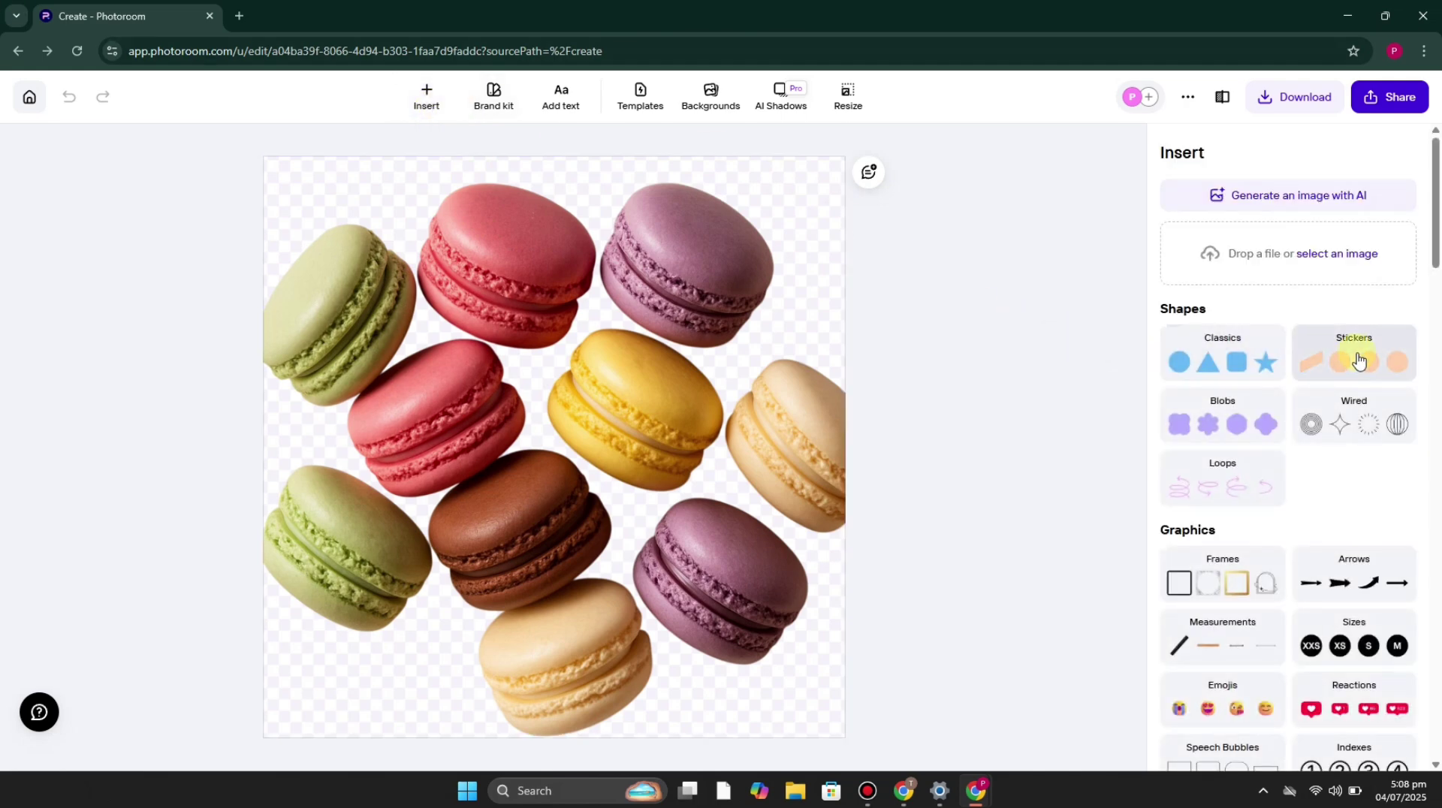
scroll(1280, 488, "down", 6)
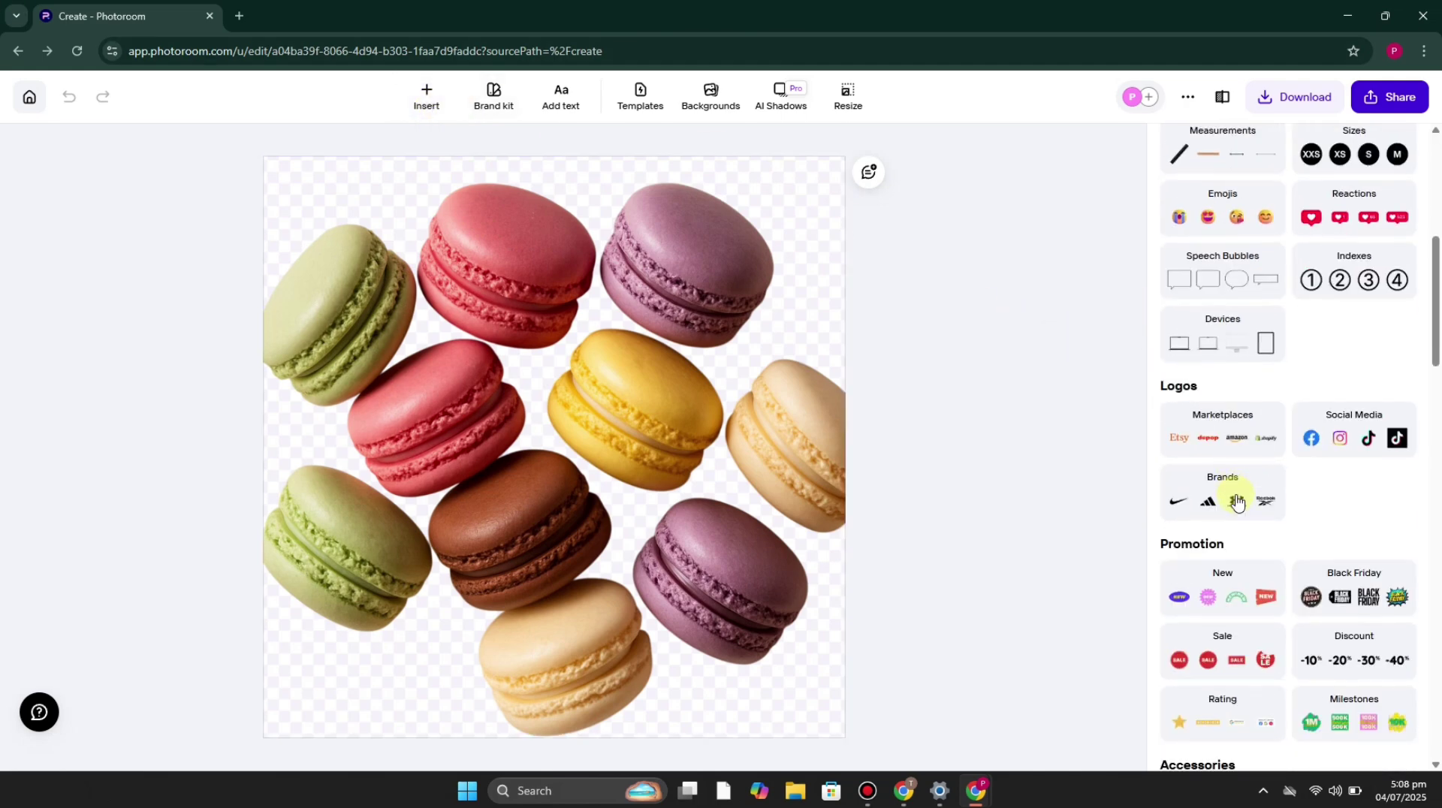
scroll(1267, 465, "down", 8)
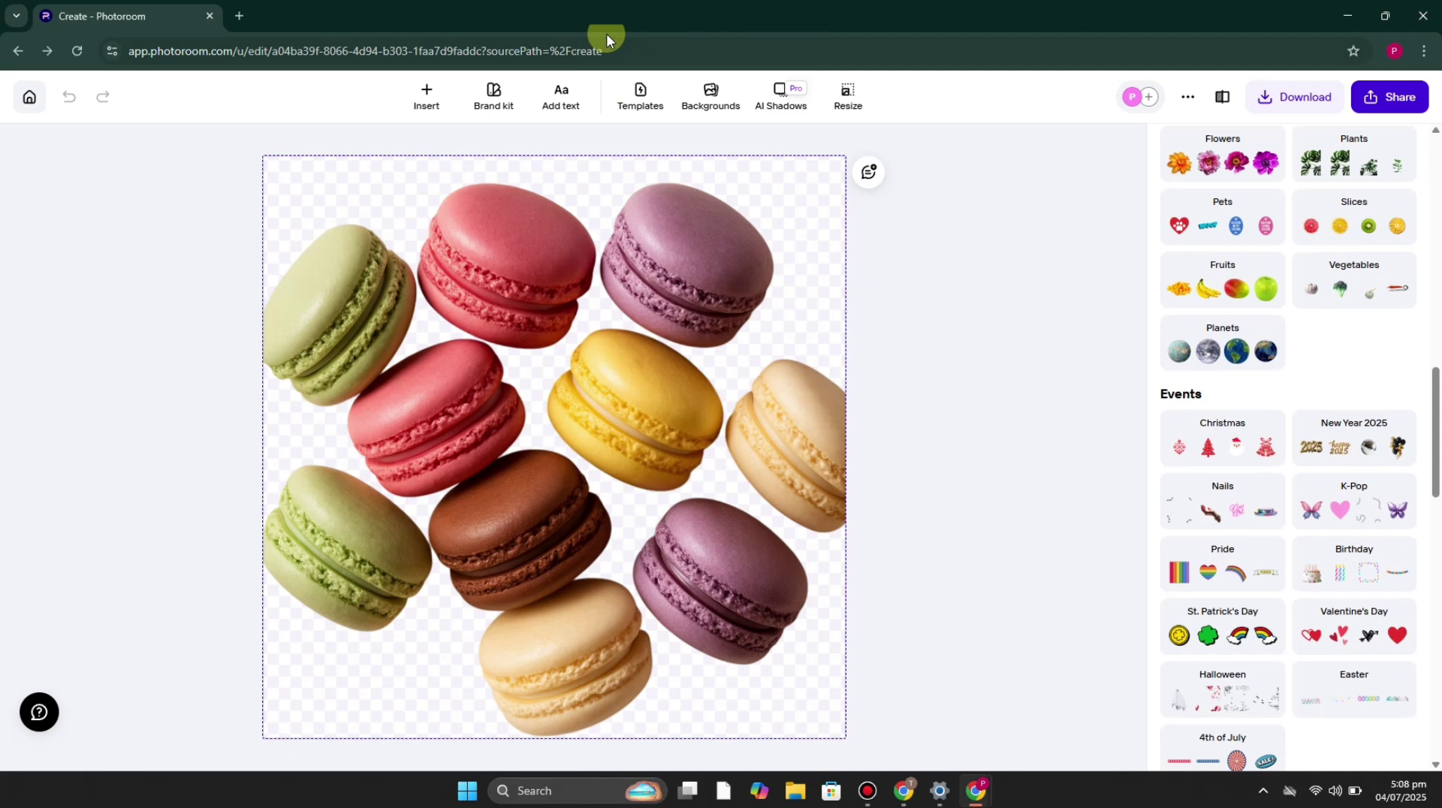
left_click(494, 119)
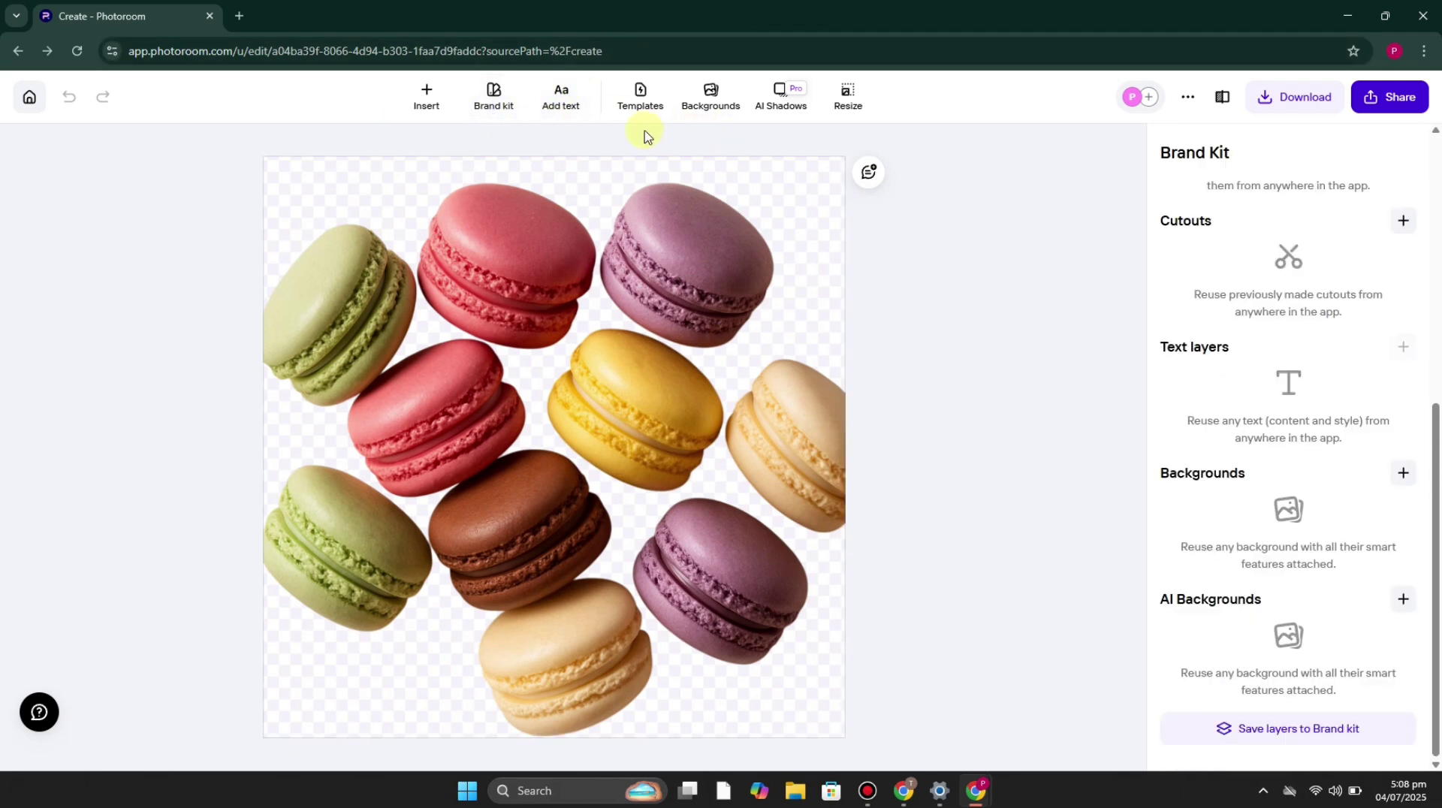
left_click(562, 96)
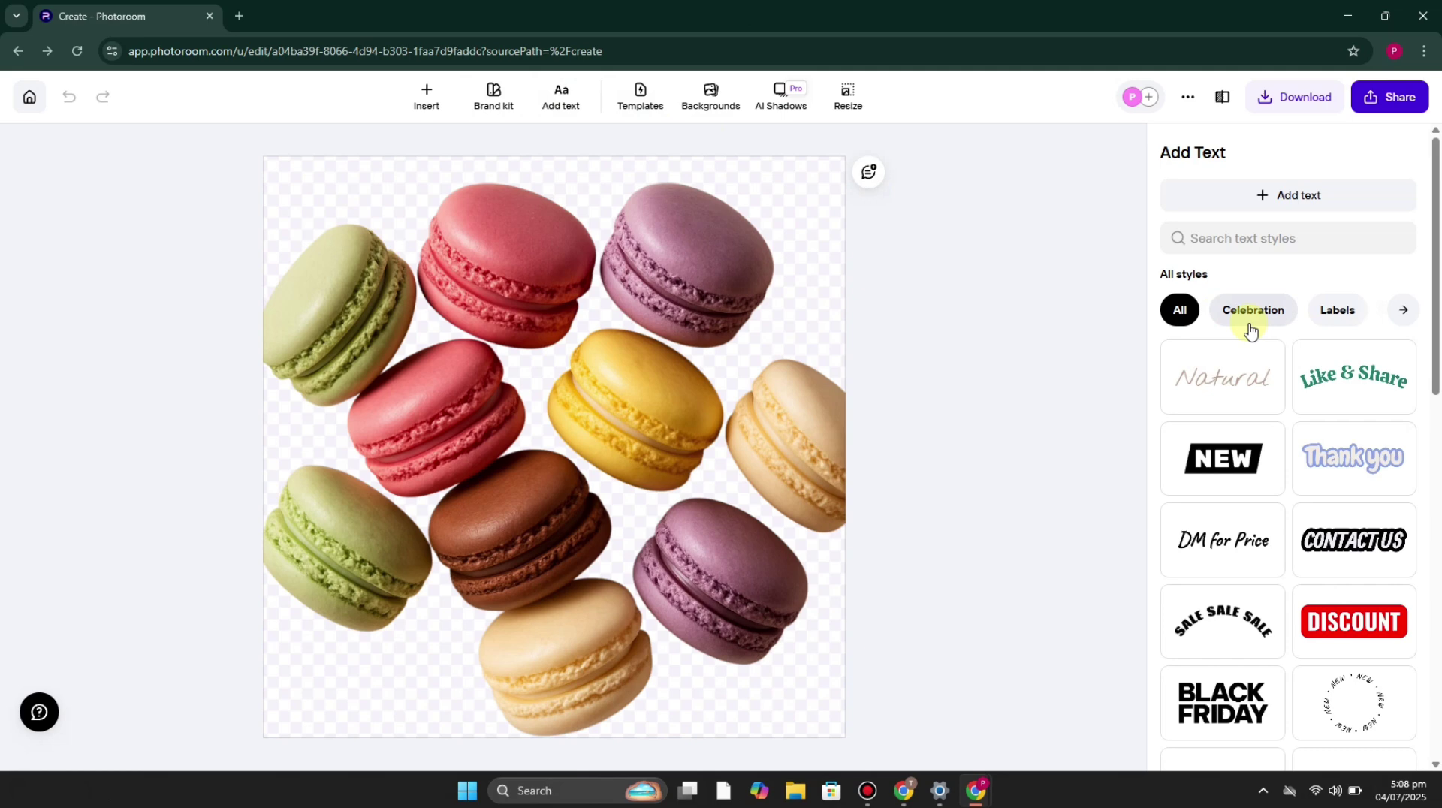
scroll(1250, 330, "down", 5)
left_click(646, 106)
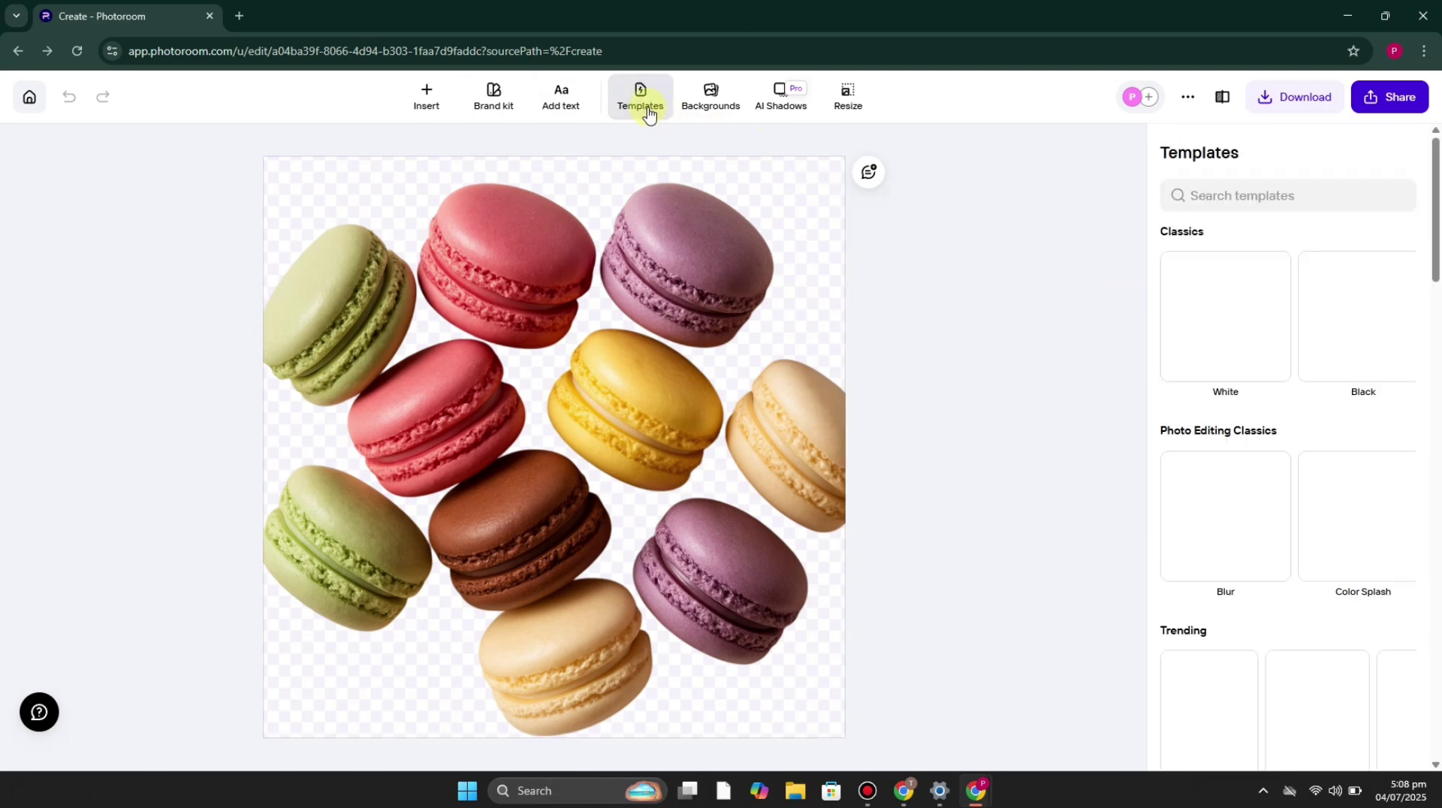
scroll(1268, 576, "down", 4)
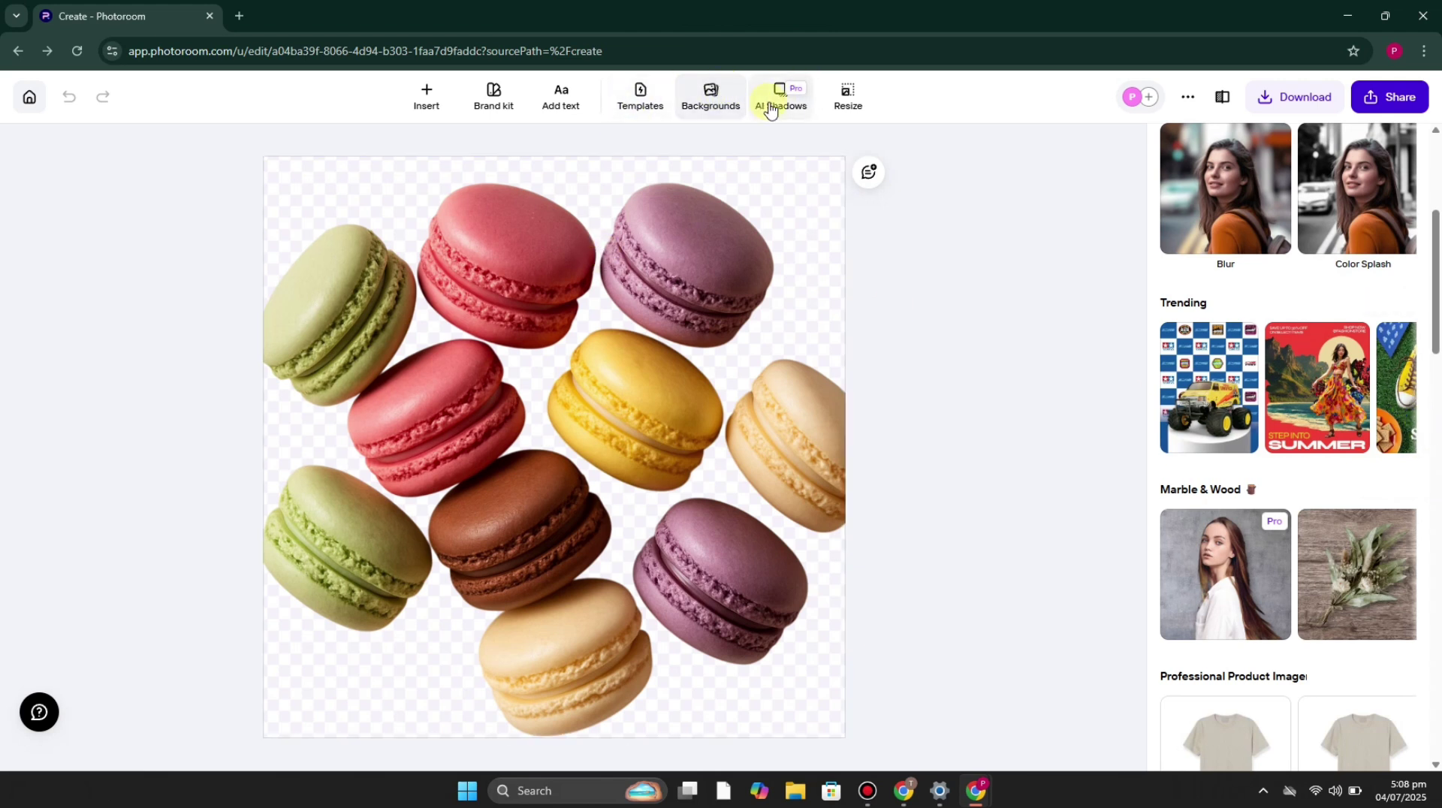
- Open AI Backgrounds for the macaron cutout and choose the Minimalist mood style
left_click(721, 105)
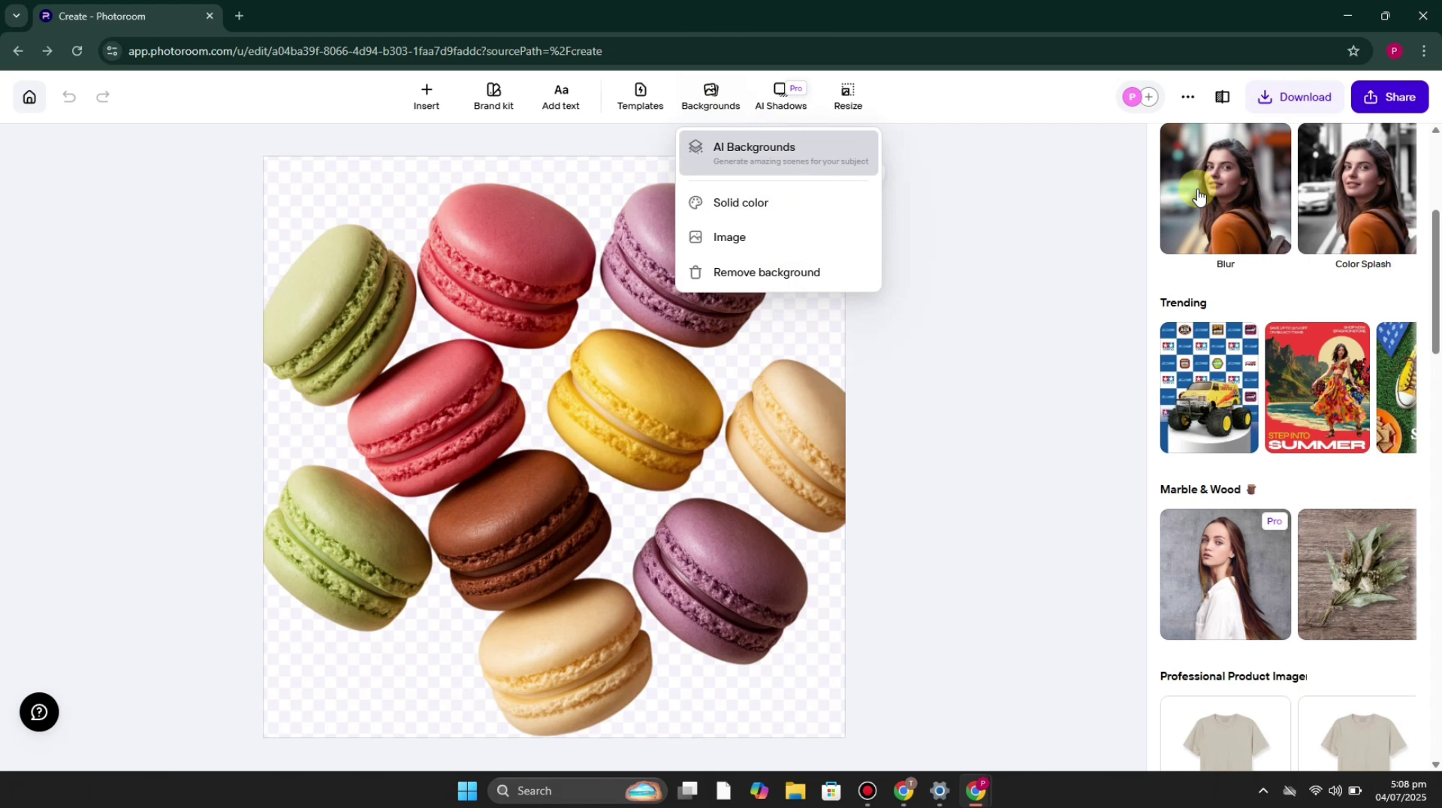
left_click(781, 150)
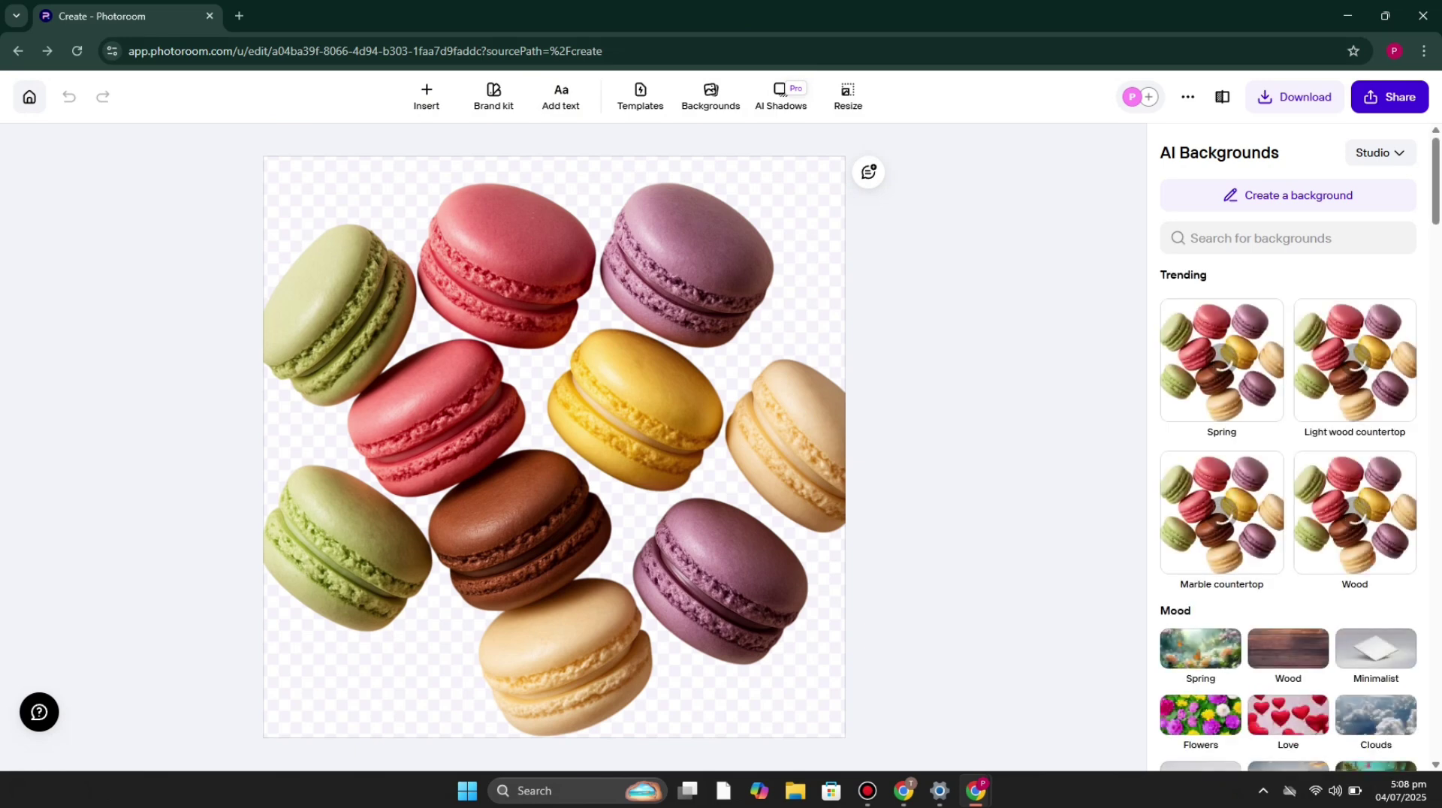
scroll(1389, 510, "down", 5)
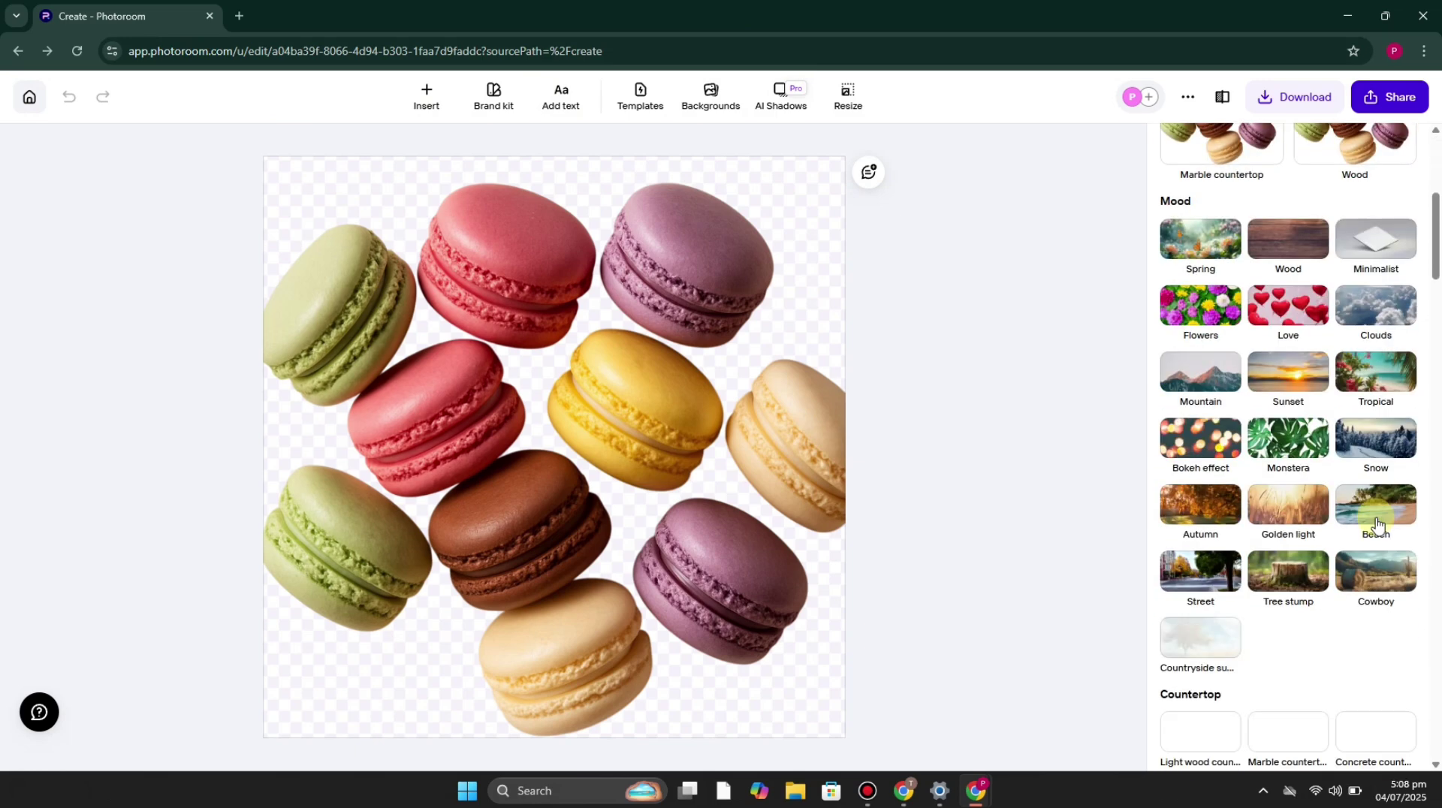
scroll(1376, 524, "down", 1)
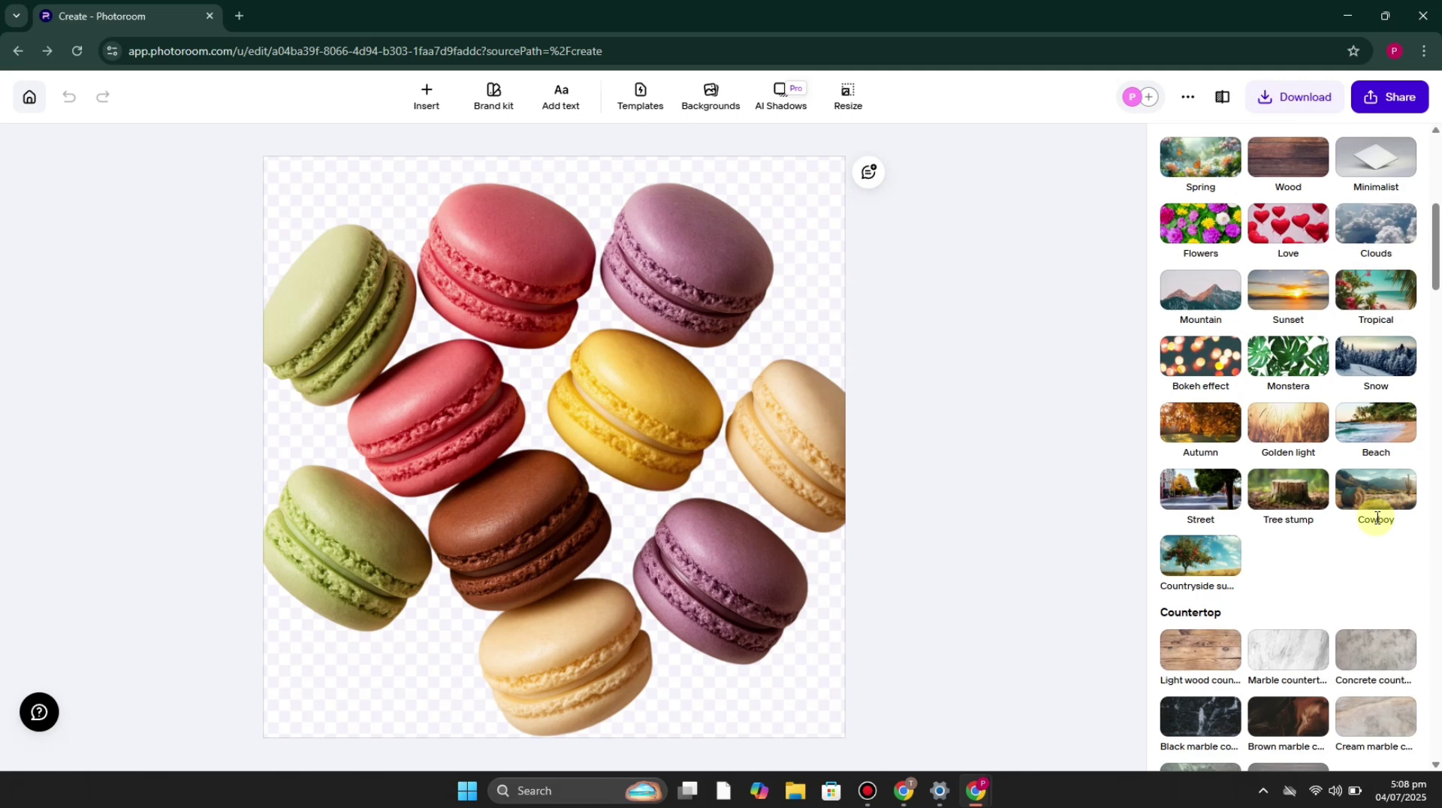
scroll(1377, 518, "up", 3)
left_click(1378, 409)
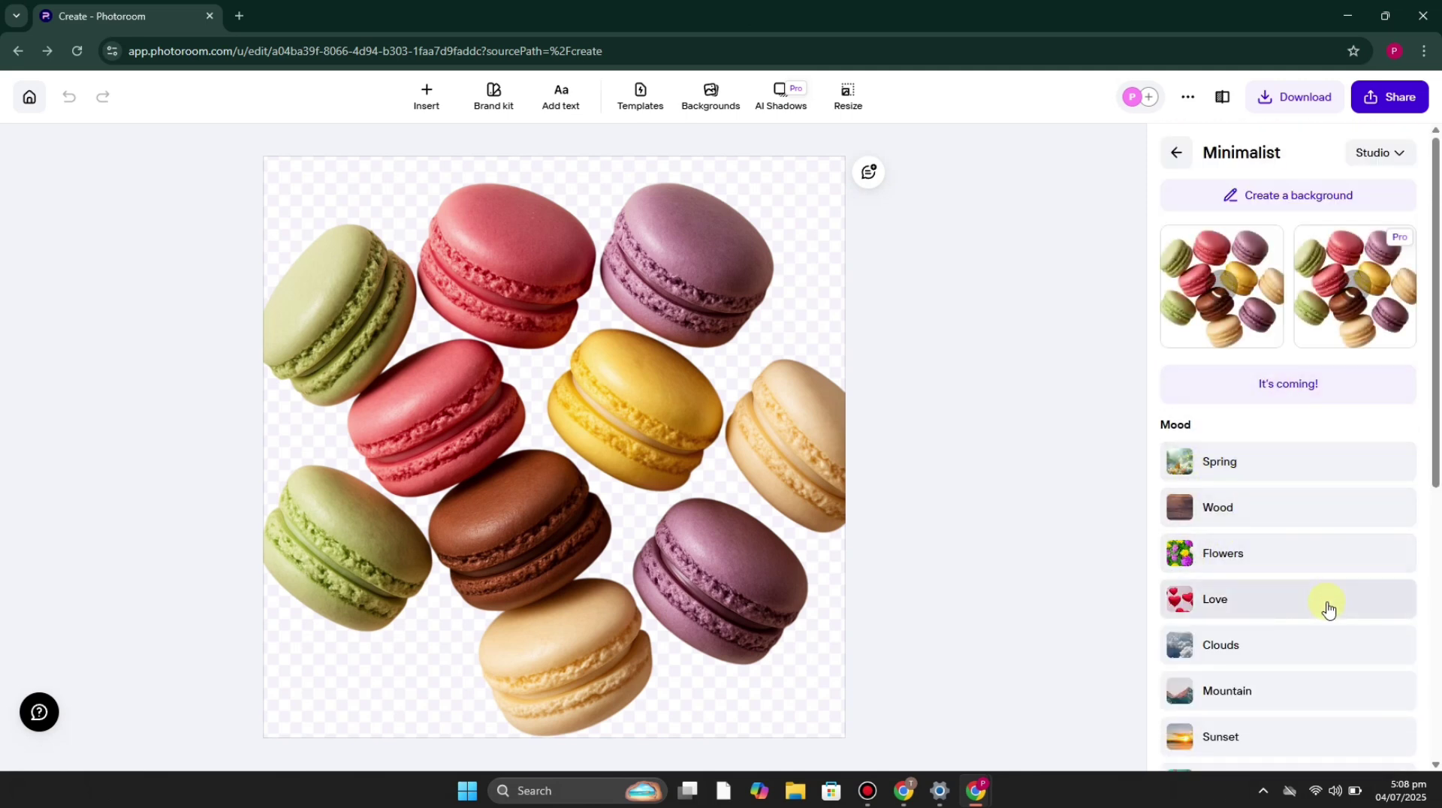
scroll(1326, 604, "down", 2)
scroll(1327, 565, "down", 2)
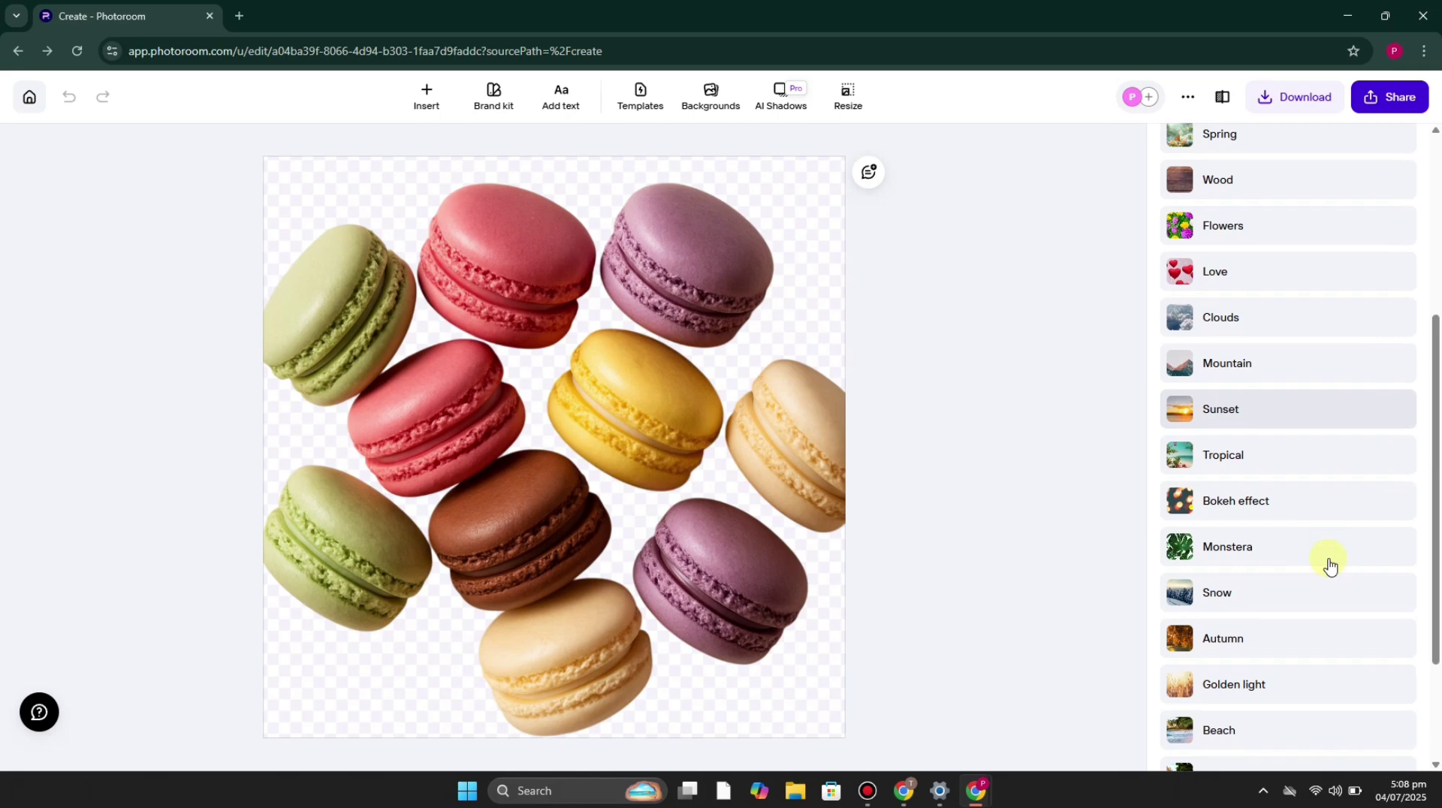
- Search background styles for 'kitchen', preview the Kitchen style, then return to the list
scroll(1329, 563, "down", 2)
scroll(1332, 526, "up", 6)
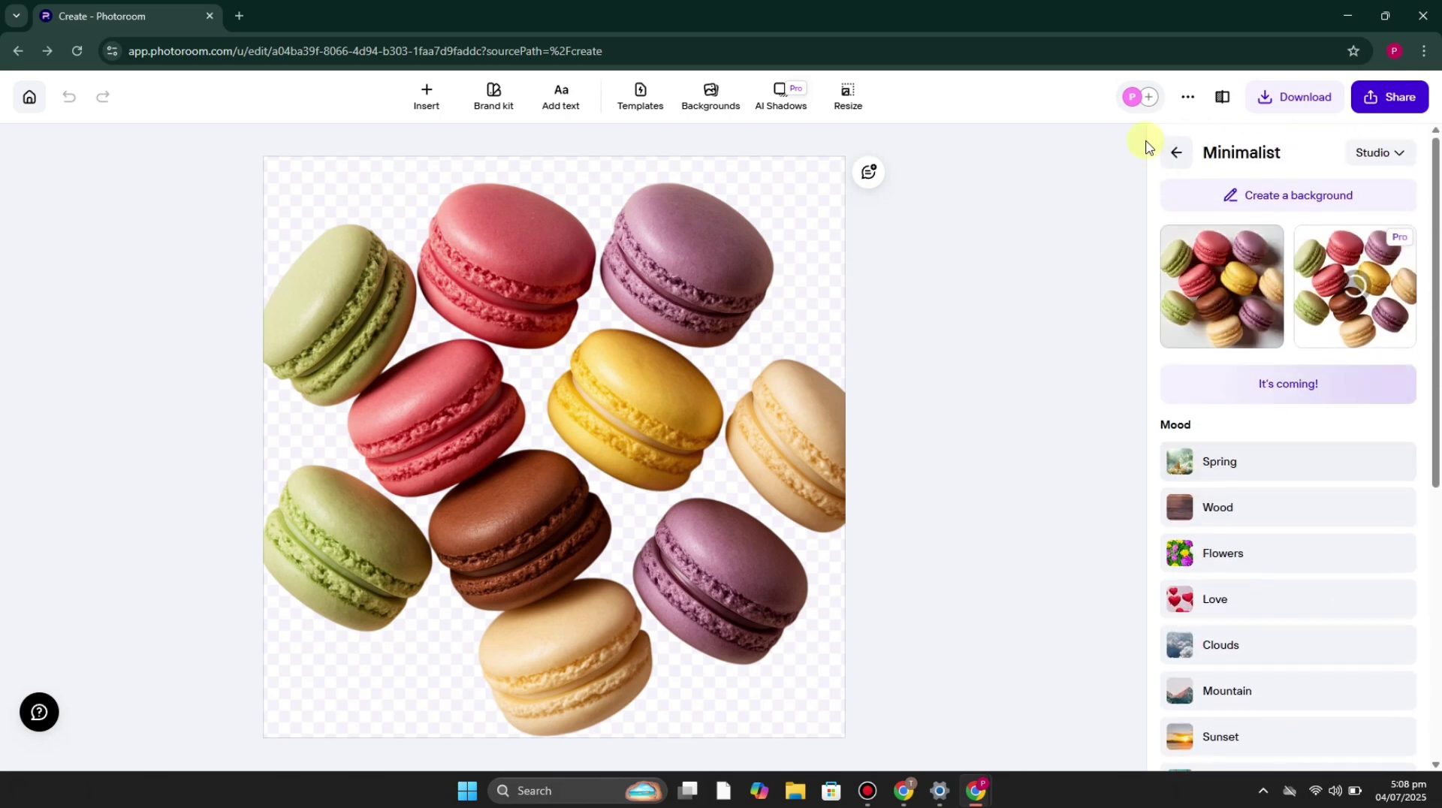
left_click(1177, 158)
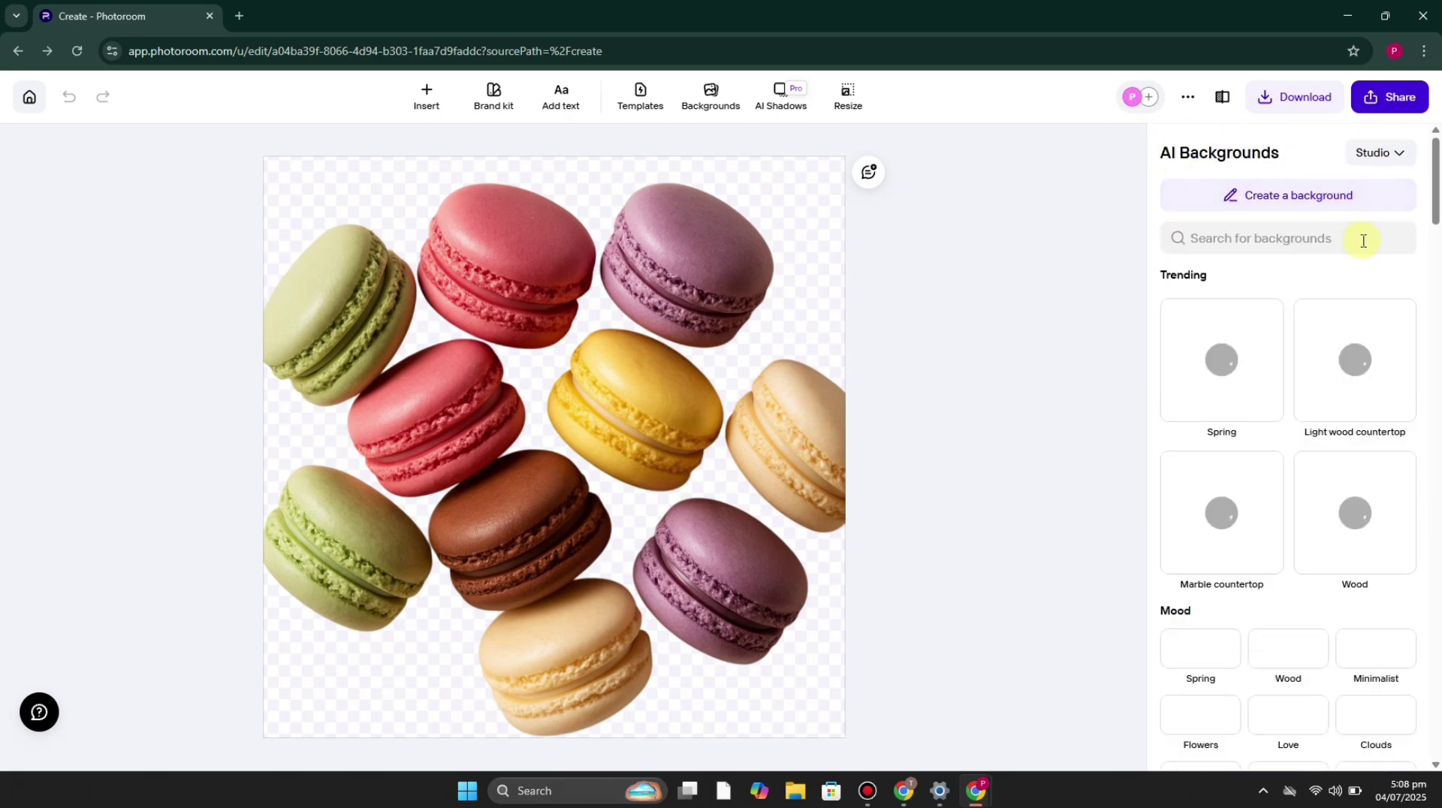
left_click(1325, 232)
type("kitchen")
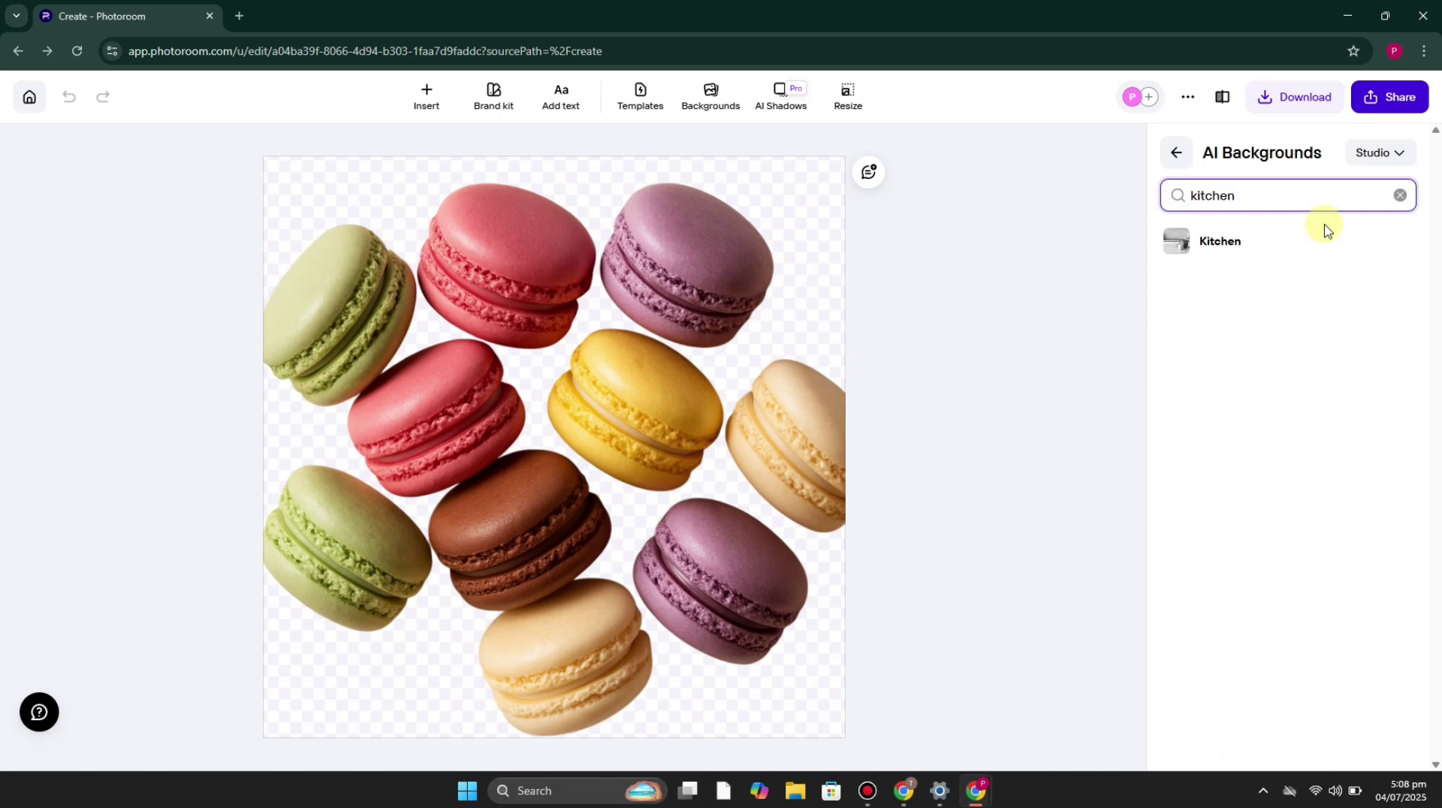
left_click(1263, 240)
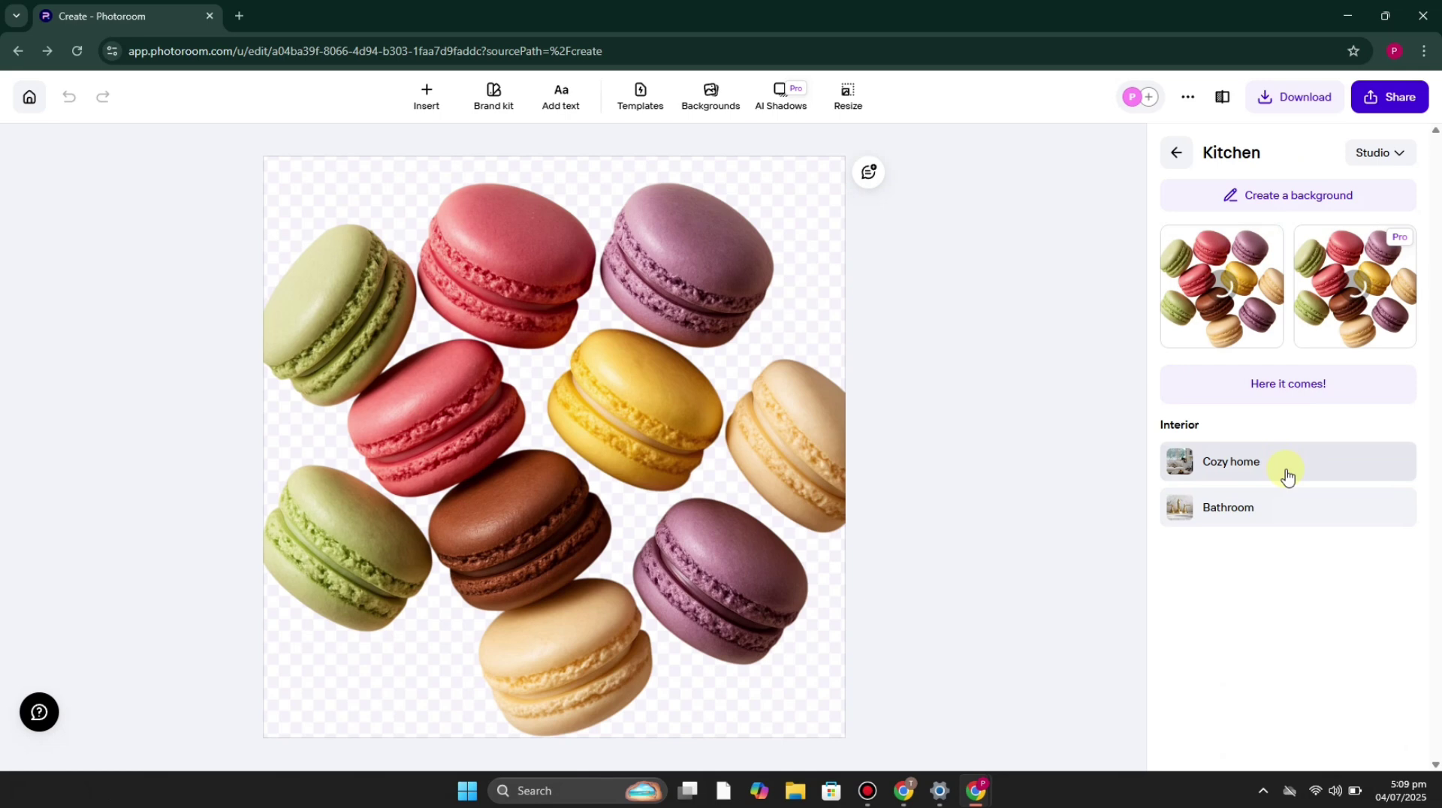
left_click(1176, 152)
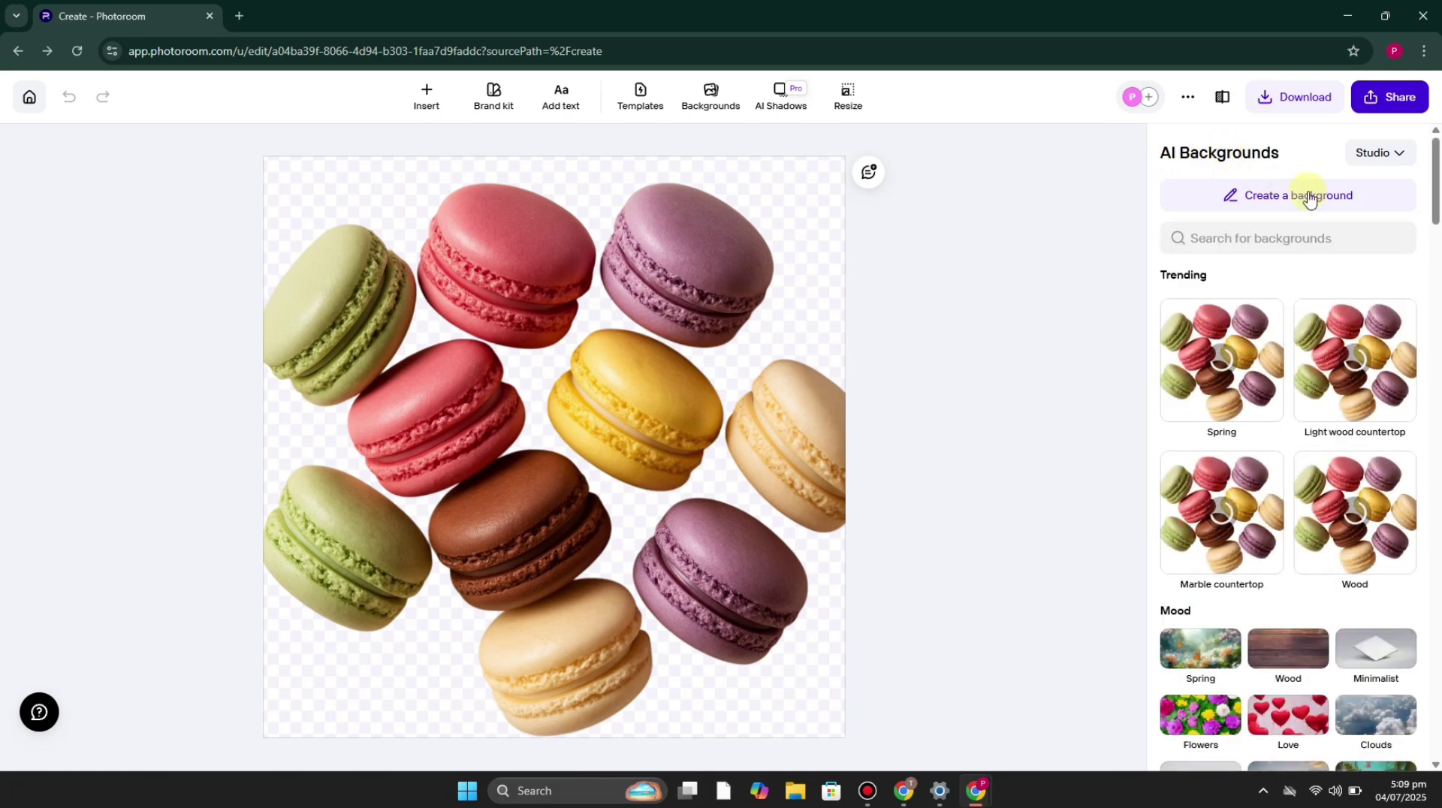
- Try searches for 'table' and 'plate', clear the box, and return to the cutout's settings
left_click(1312, 229)
type("table")
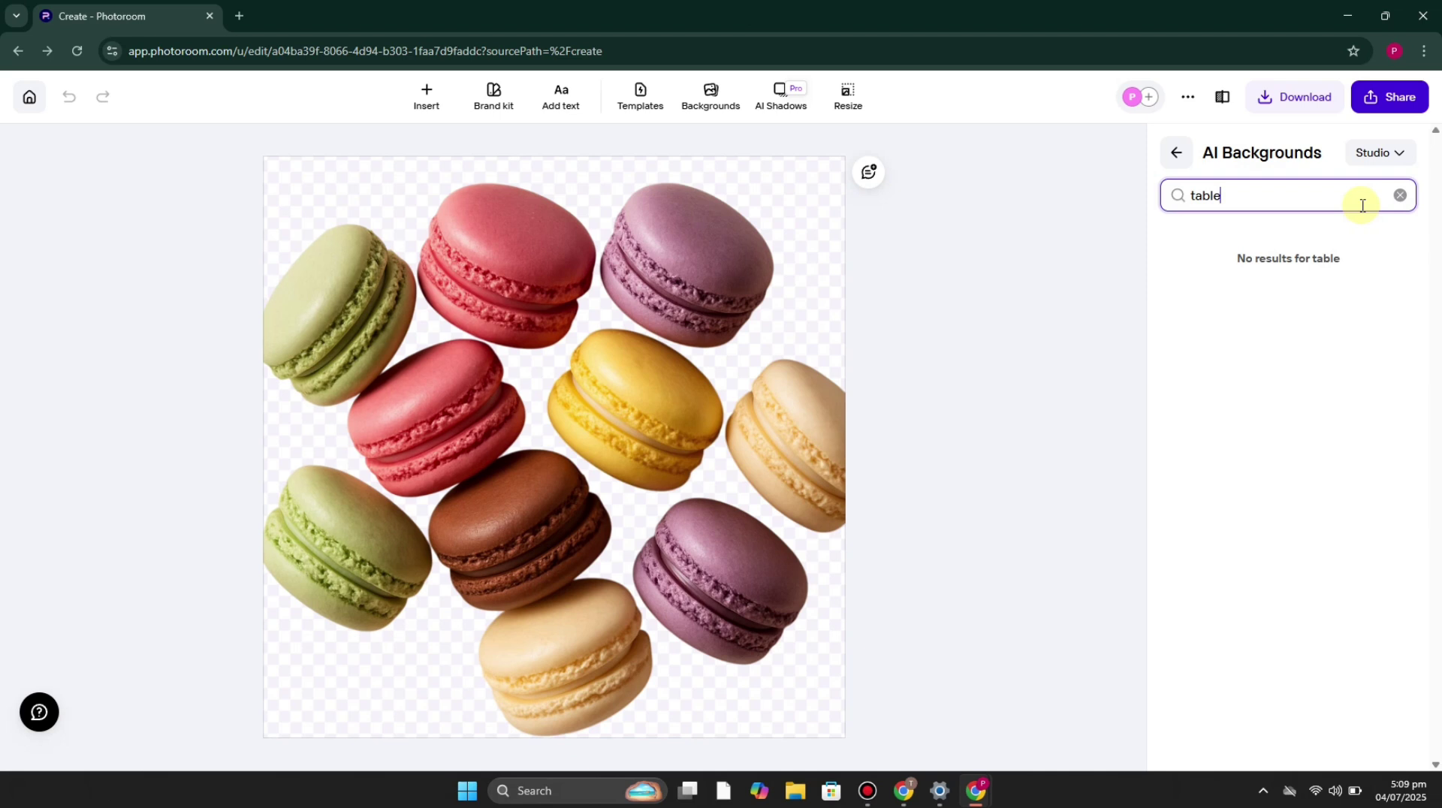
left_click(1406, 197)
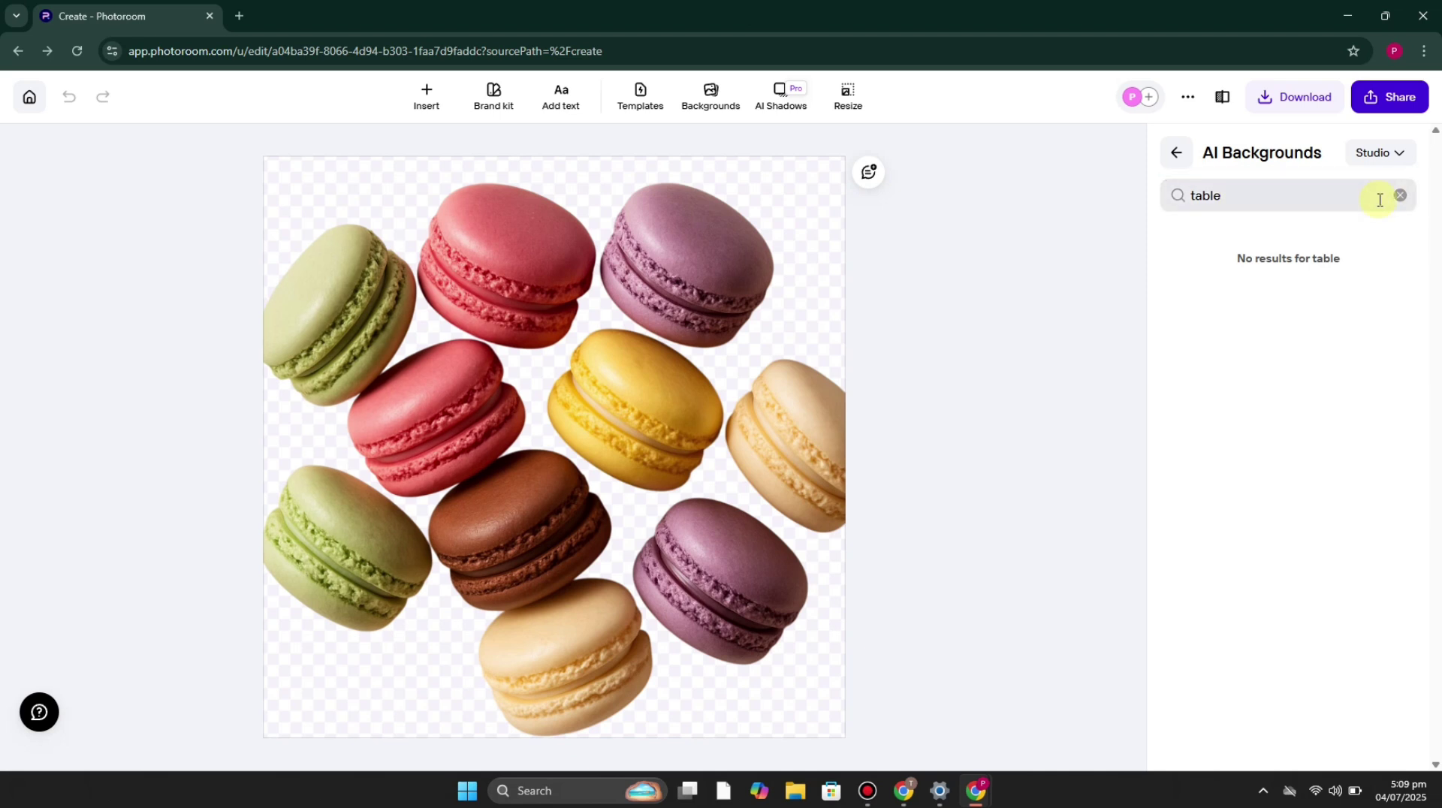
left_click(1400, 197)
type("plate")
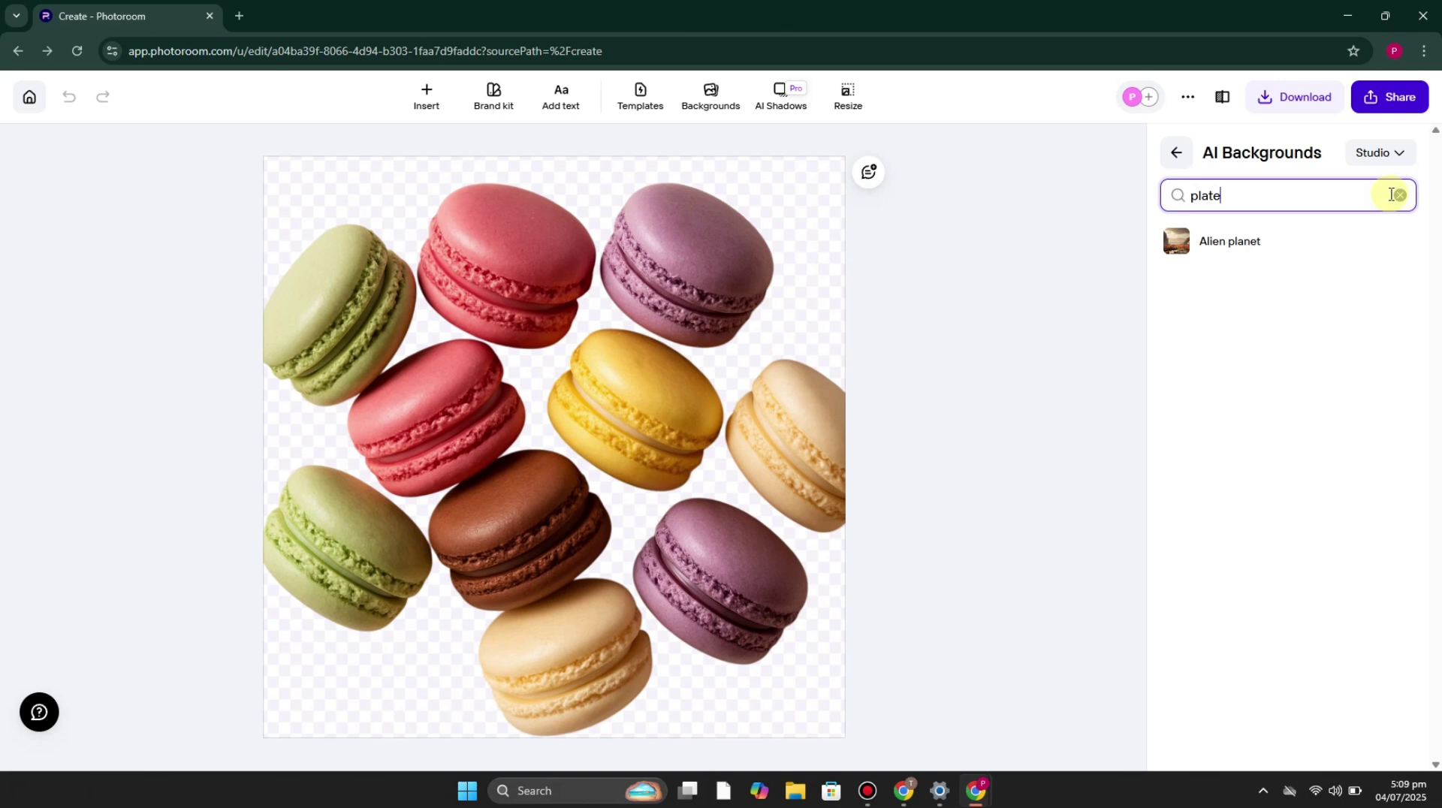
key("BackSpace")
key("BackSpace")
key("BackSpace")
key("BackSpace")
key("BackSpace")
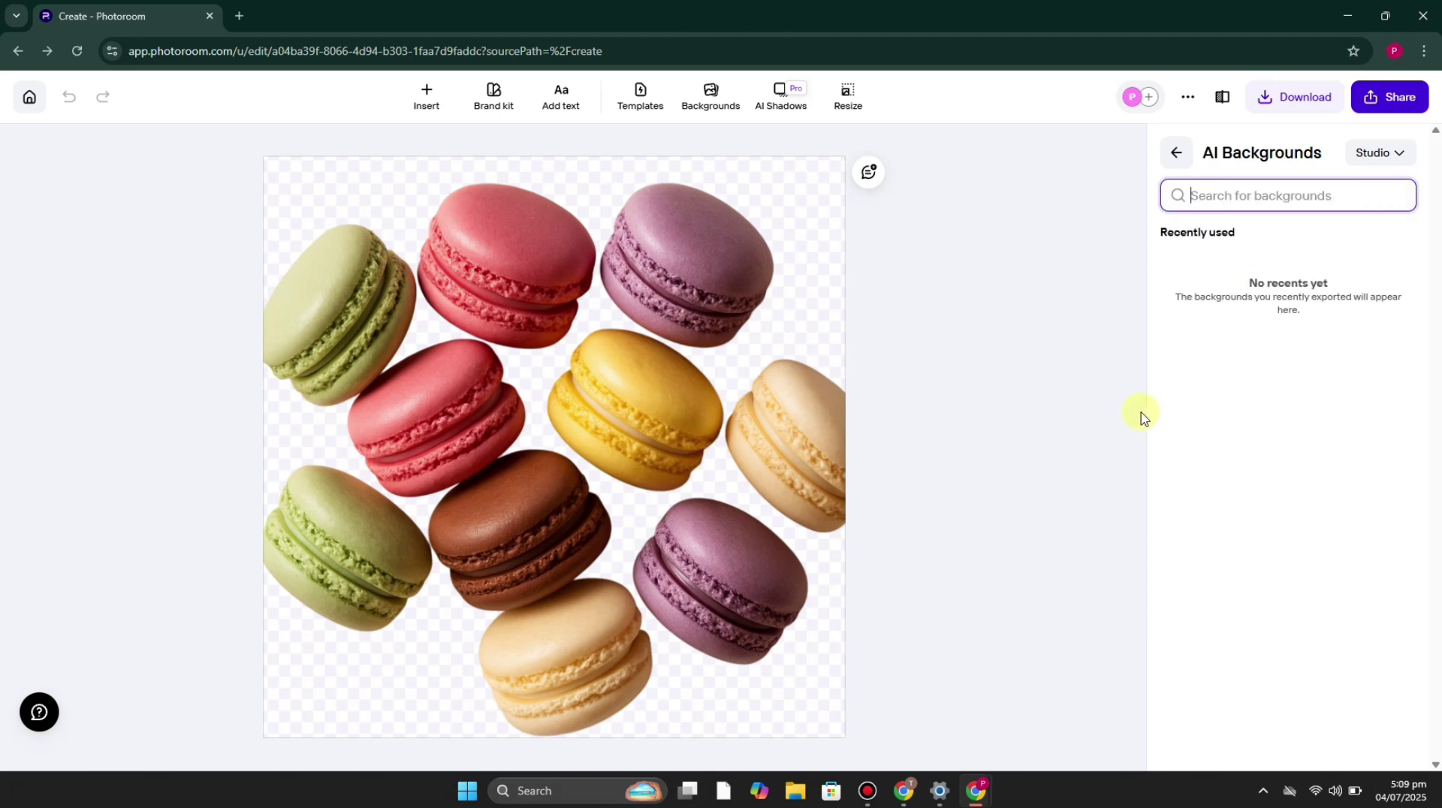
left_click(1178, 153)
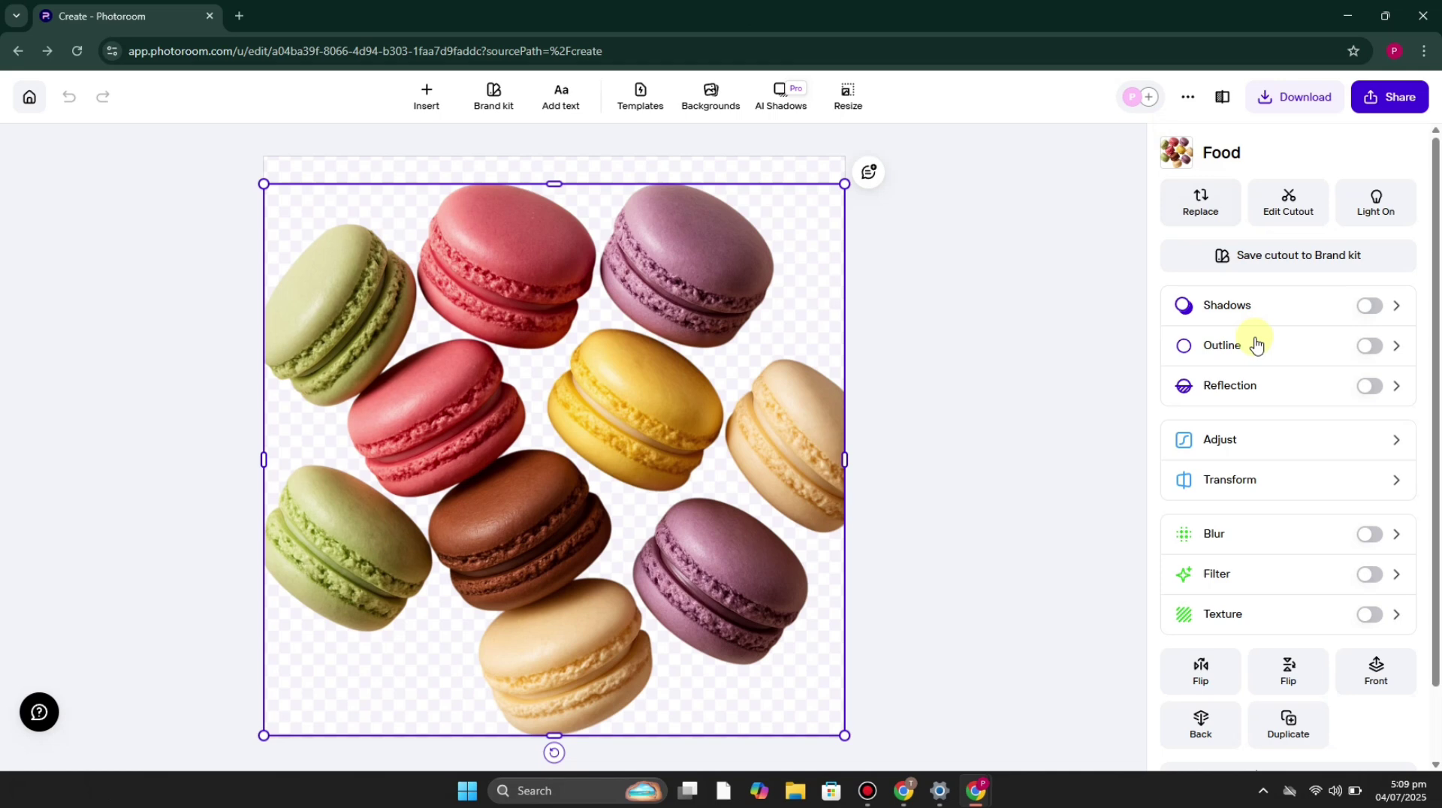
- Open AI Backgrounds and generate Wood and Street themed backgrounds for the macarons
scroll(1262, 524, "down", 2)
scroll(1204, 424, "up", 2)
left_click(711, 96)
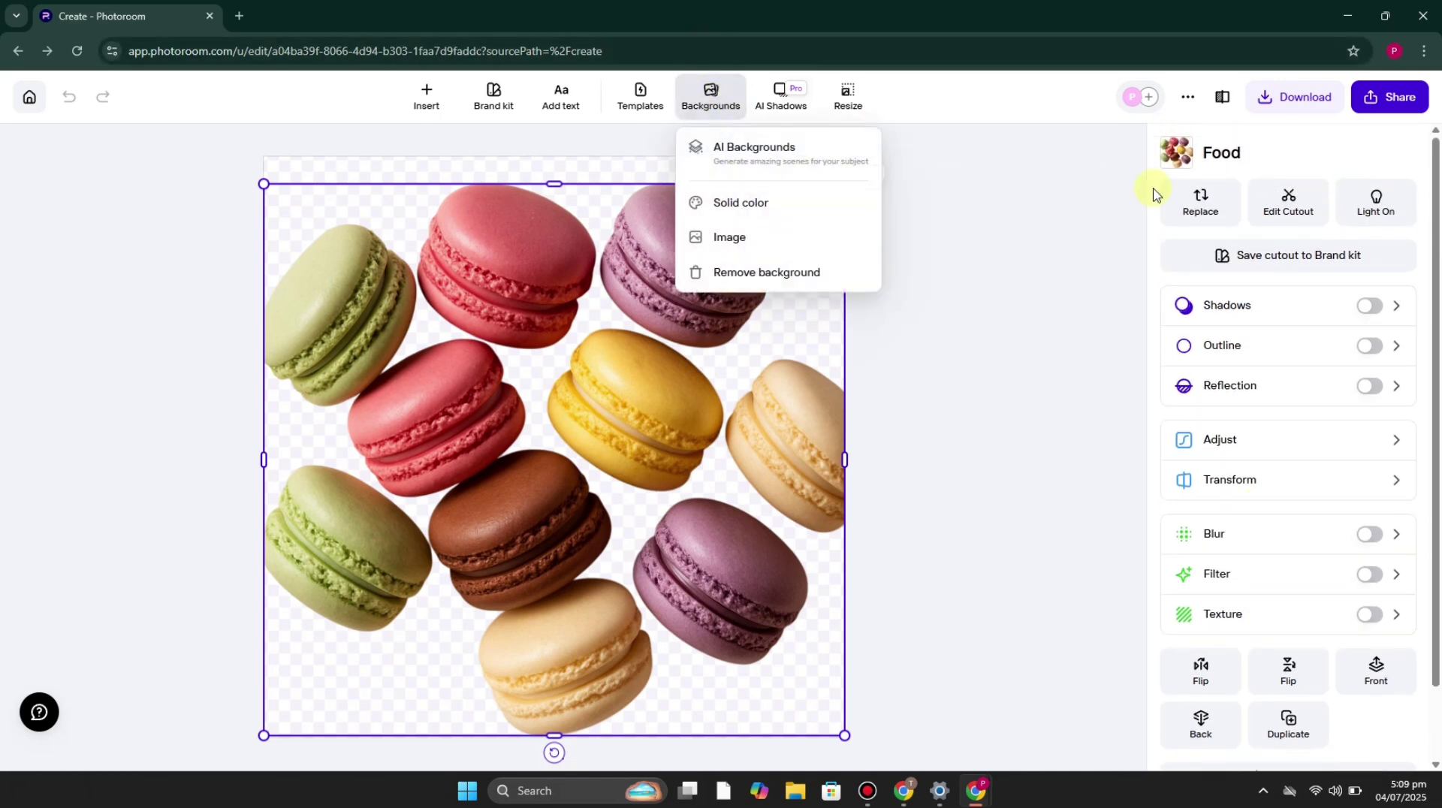
left_click(783, 153)
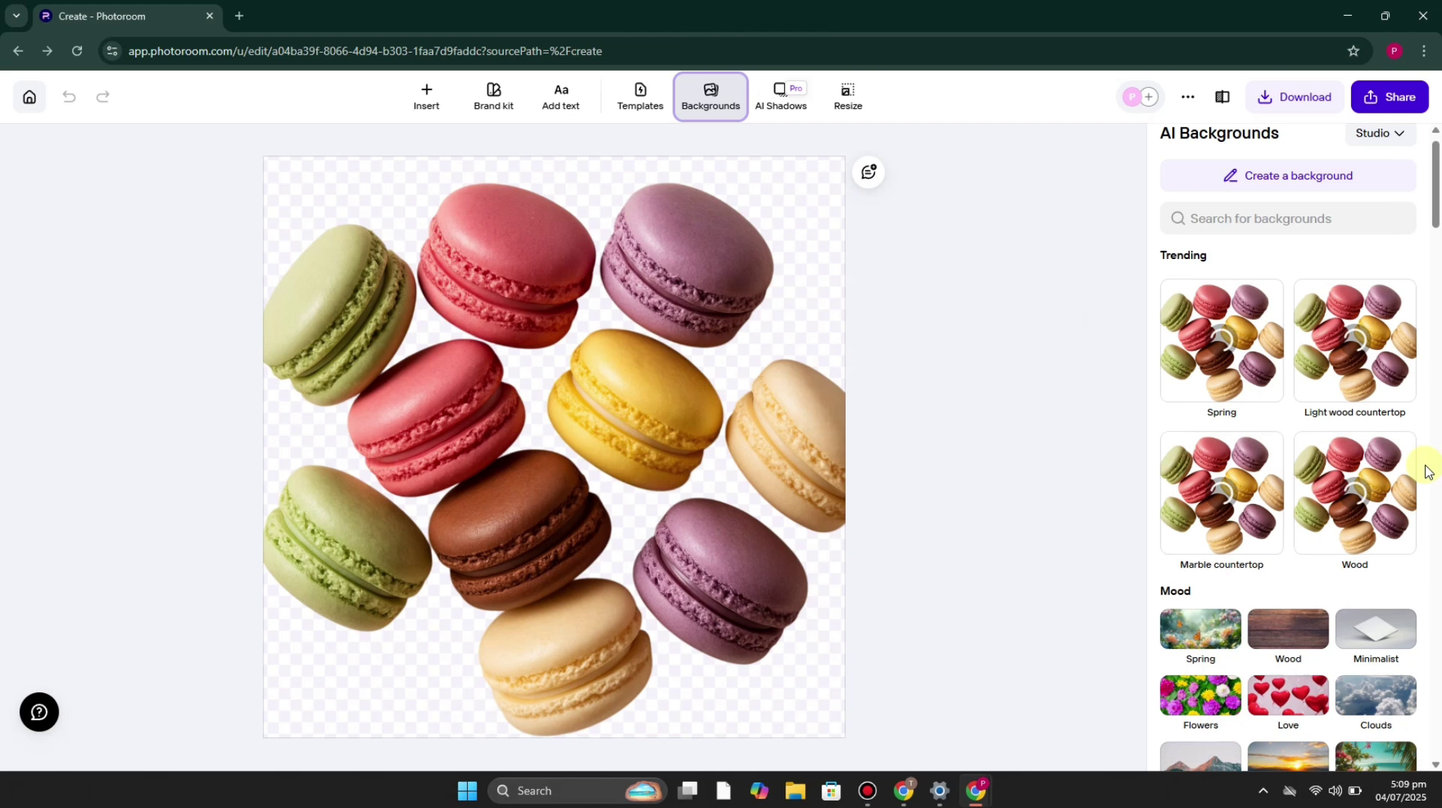
scroll(1352, 525, "down", 1)
left_click(1321, 597)
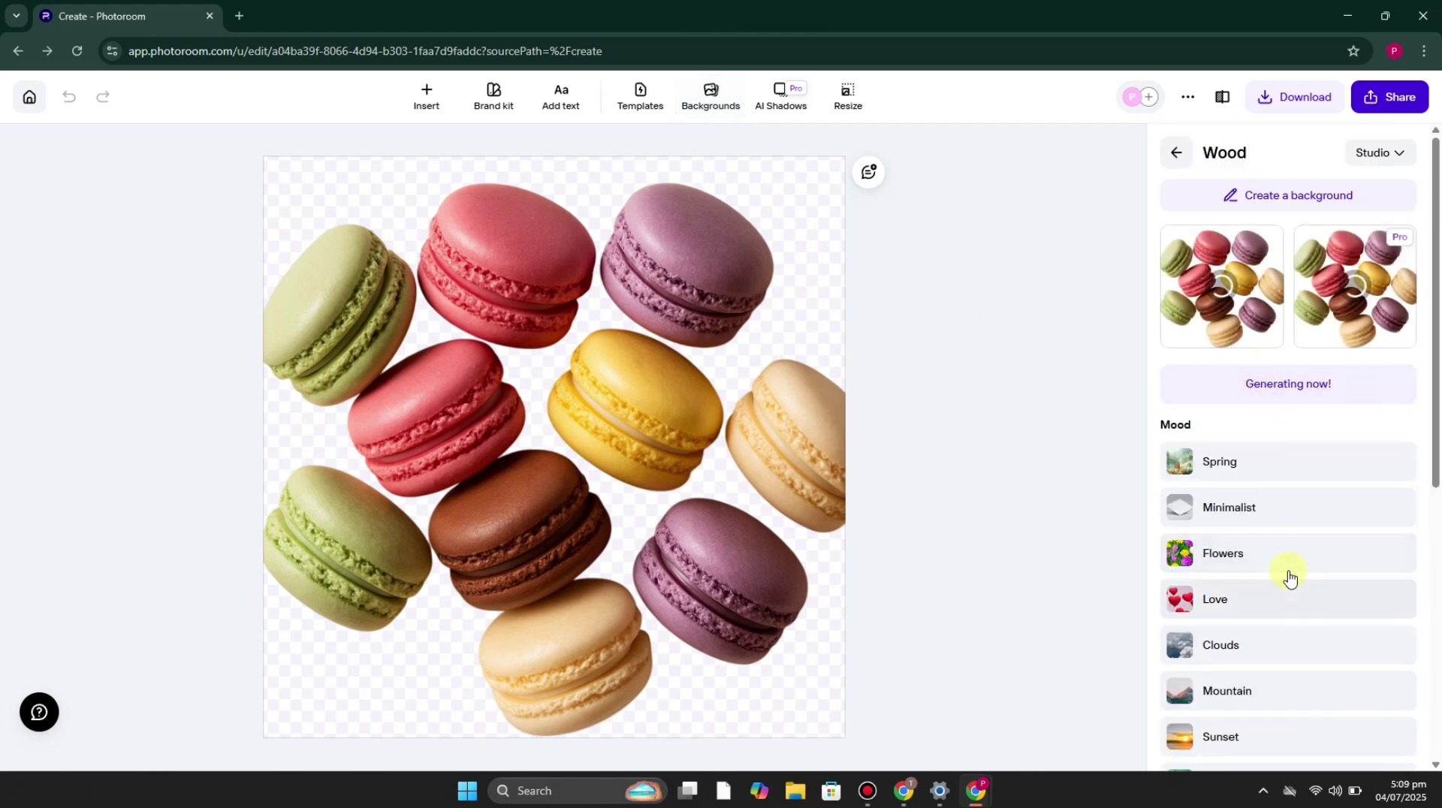
scroll(1289, 518, "down", 4)
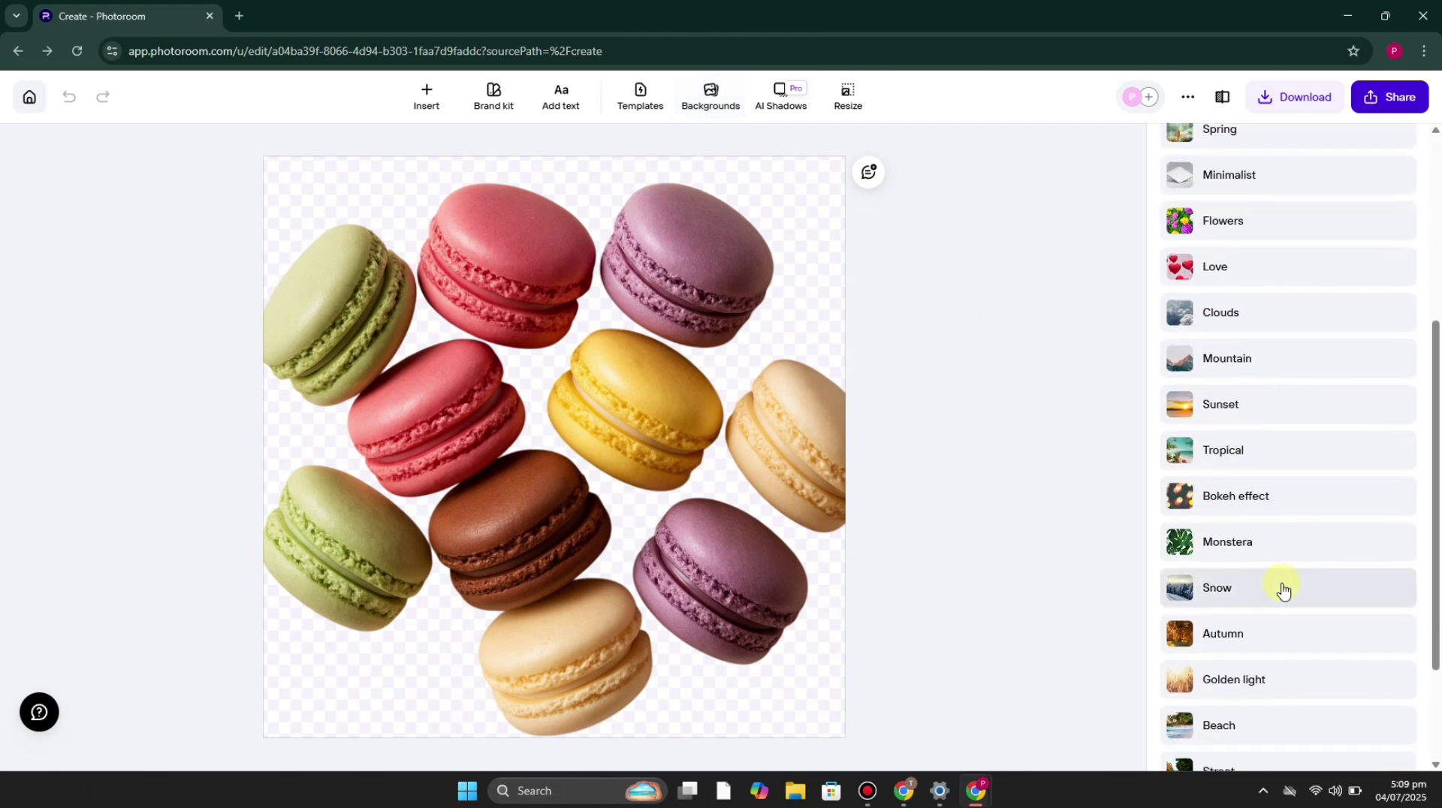
scroll(1281, 586, "down", 2)
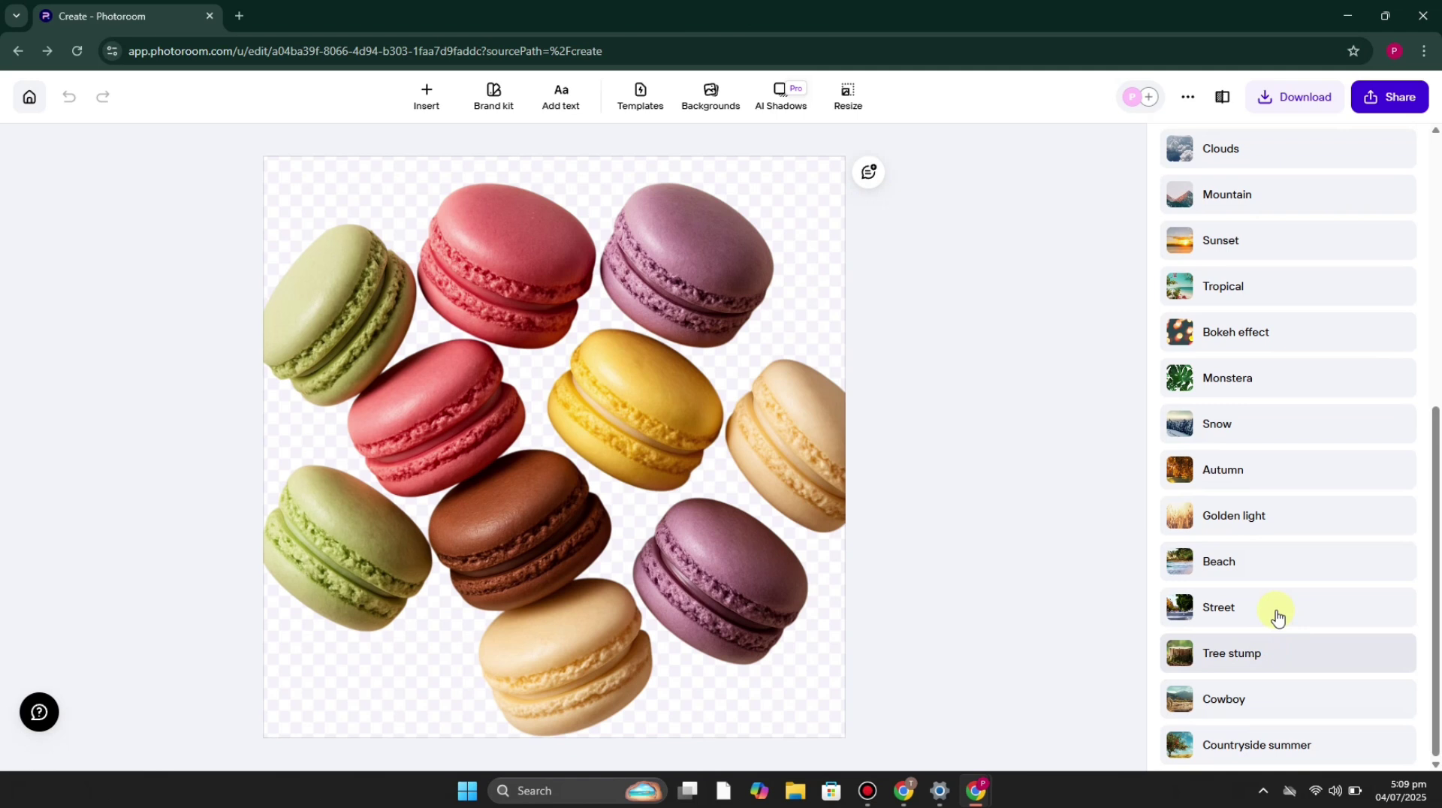
left_click(1278, 609)
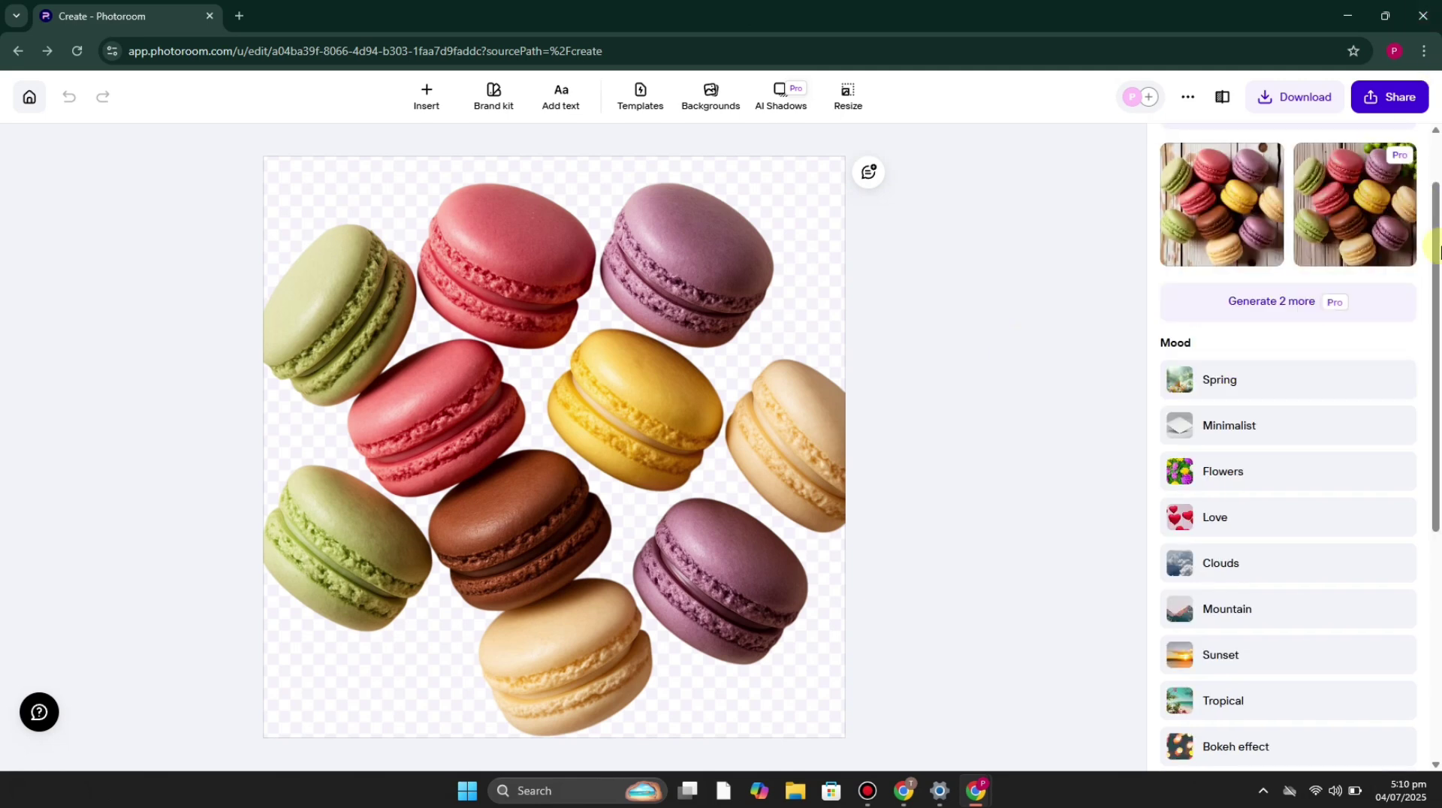
- Apply the first rustic white wood background, dismiss the Pro offer, and return Home
left_click(1247, 239)
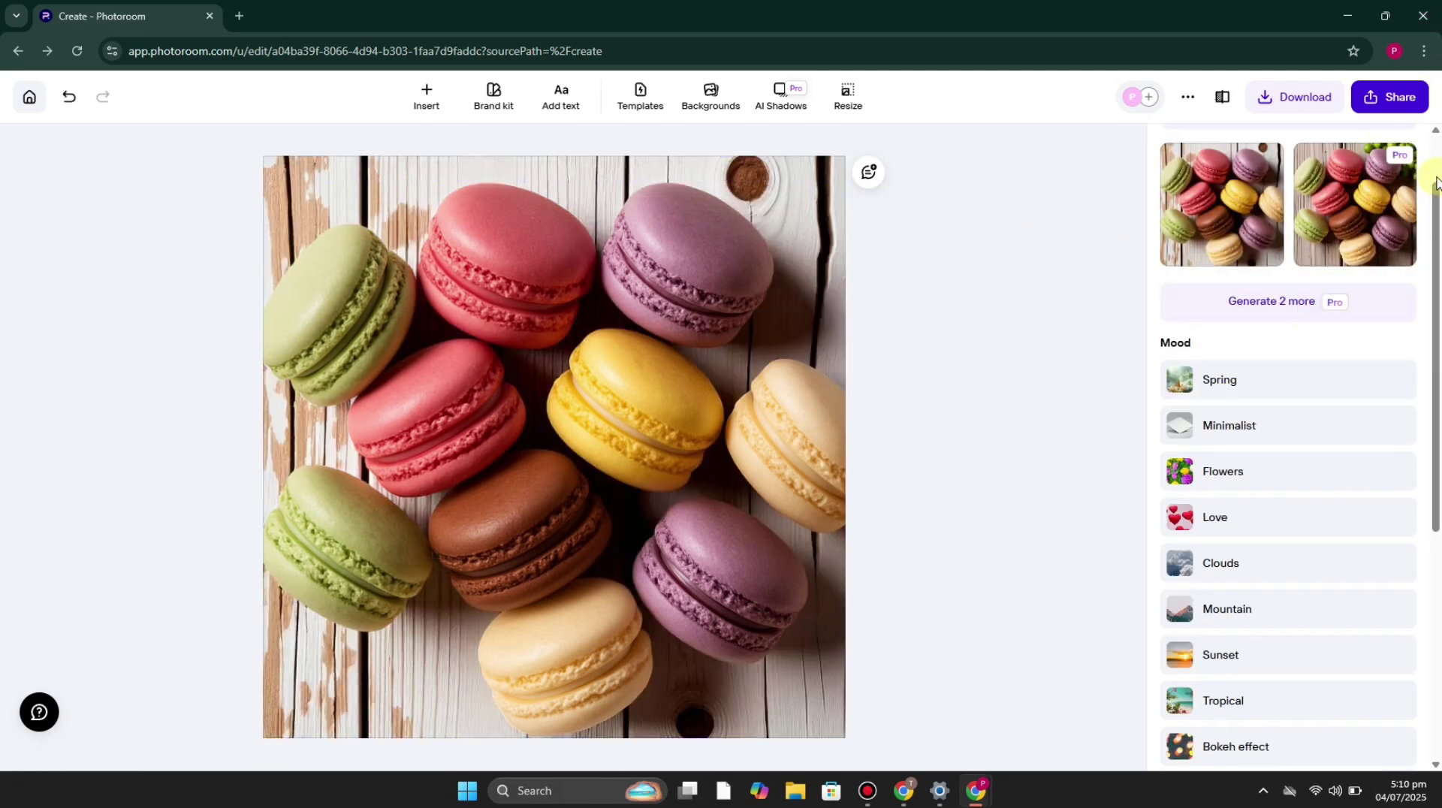
left_click(1196, 281)
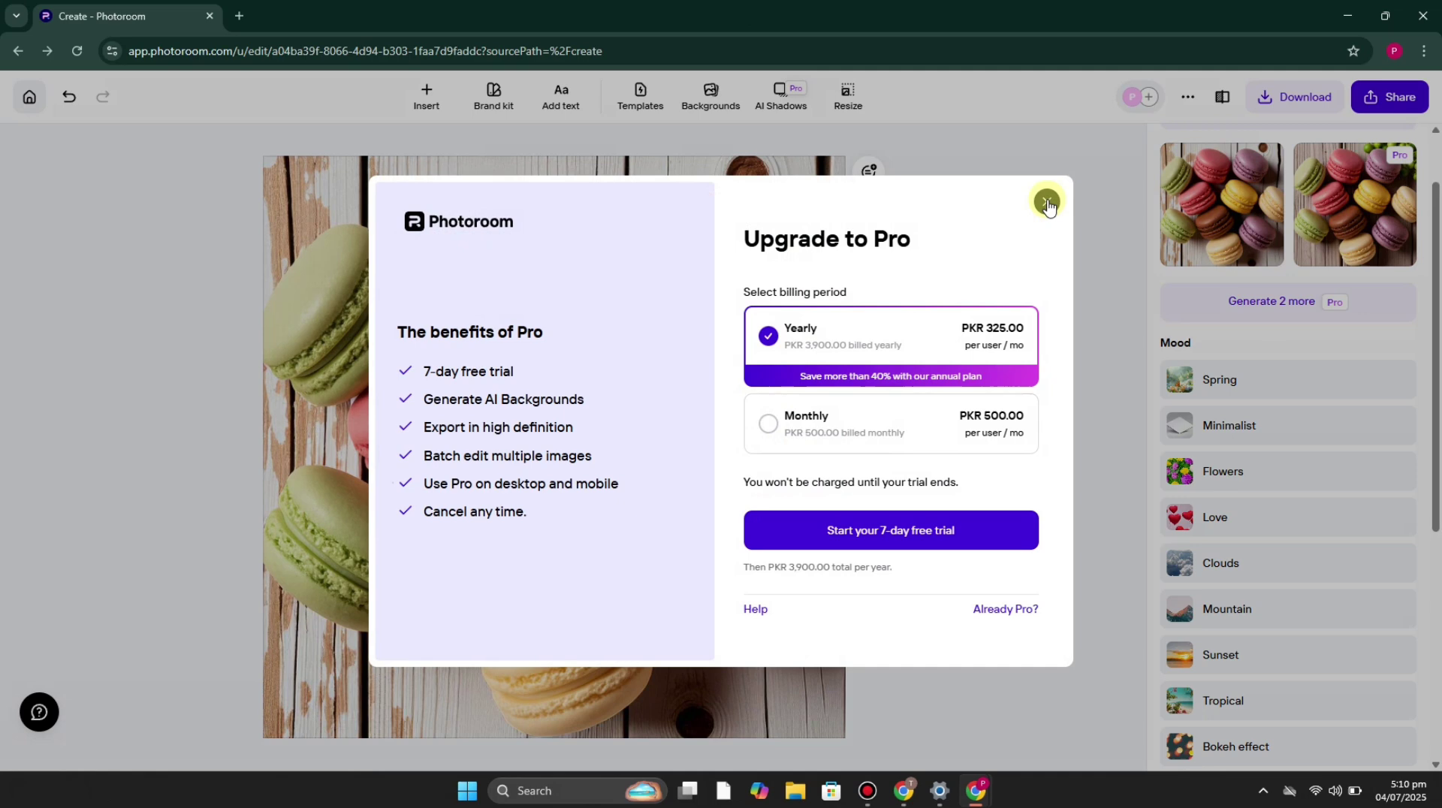
left_click(1044, 200)
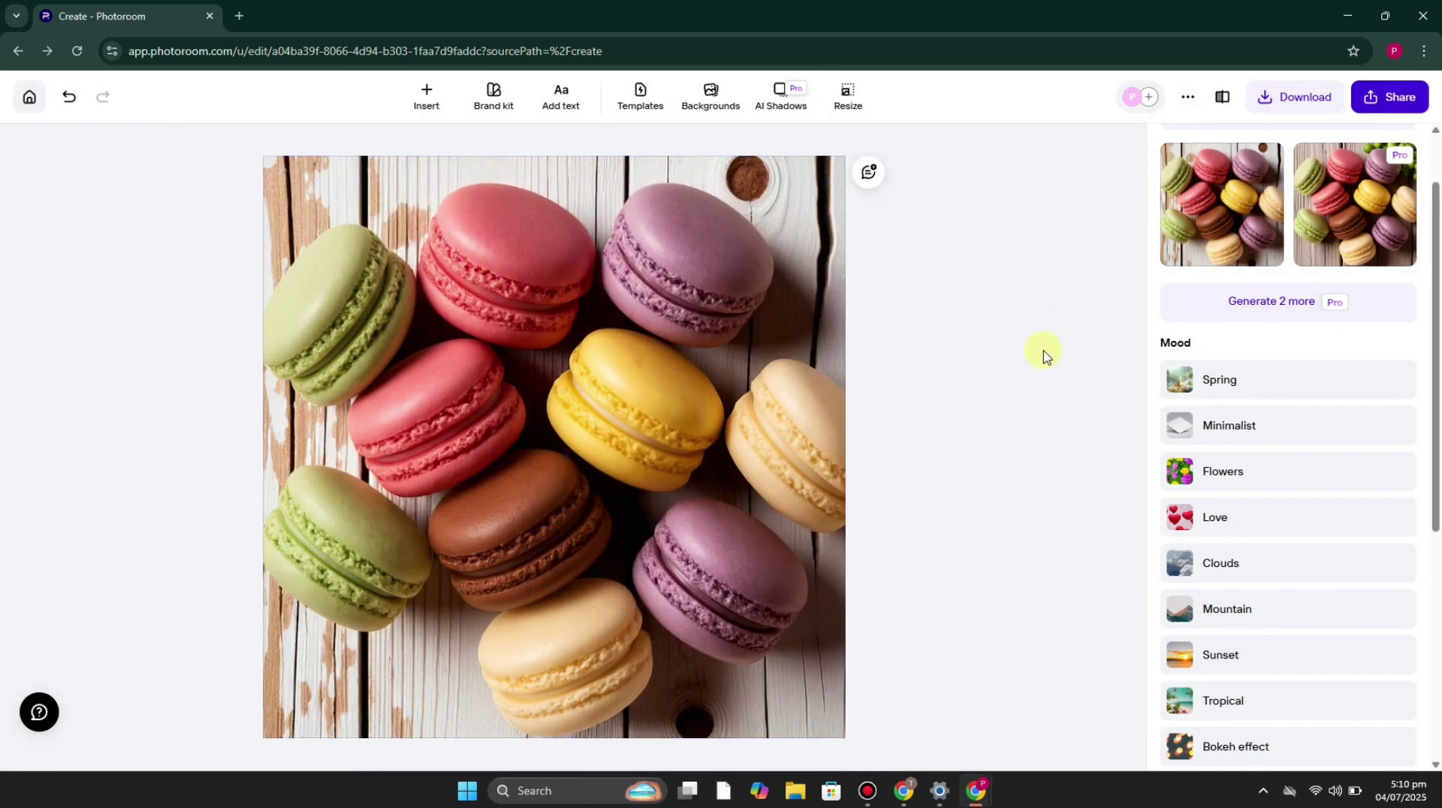
left_click(26, 97)
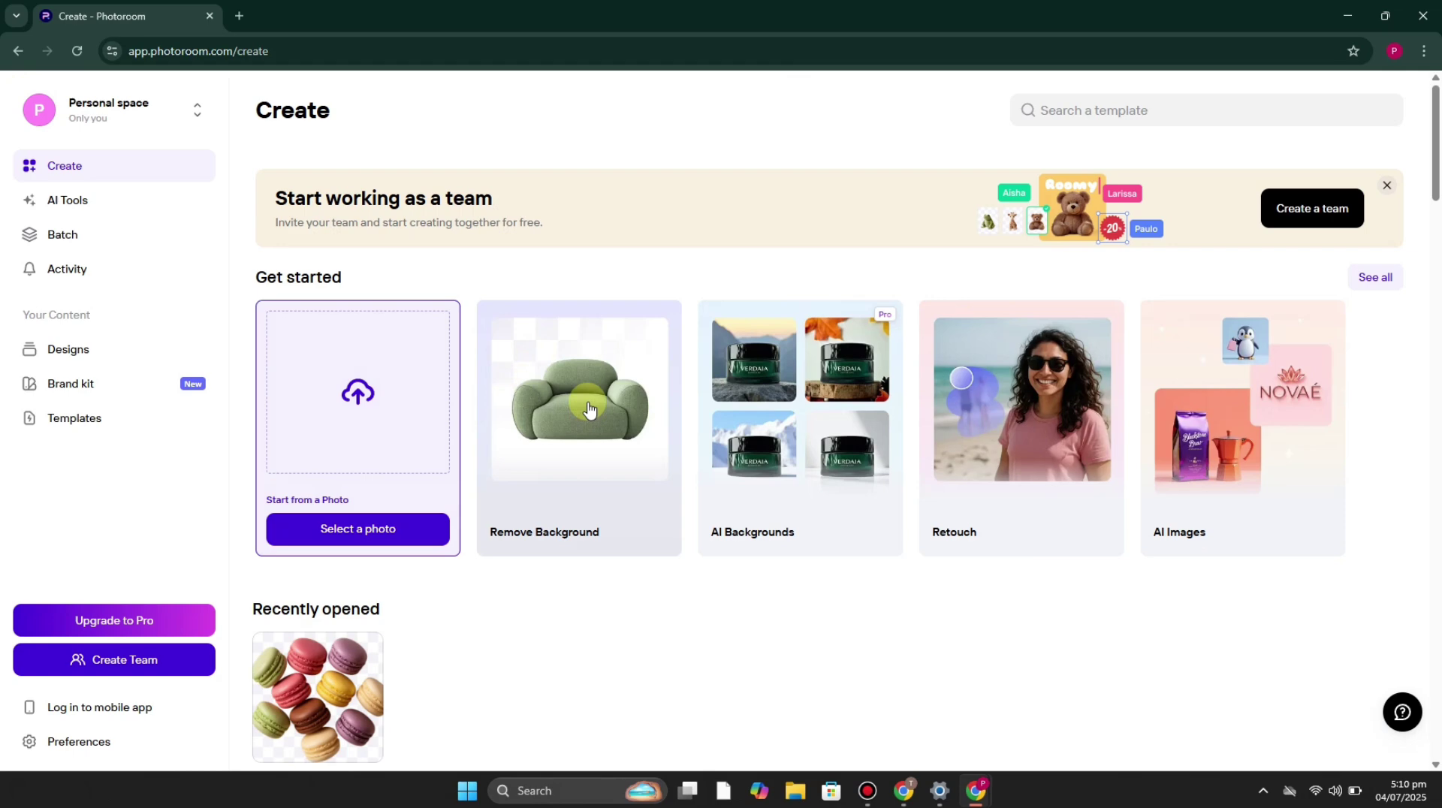
- Start Retouch on the bakery photo and brush away the chocolate donut and upper-left cookie
scroll(751, 450, "down", 2)
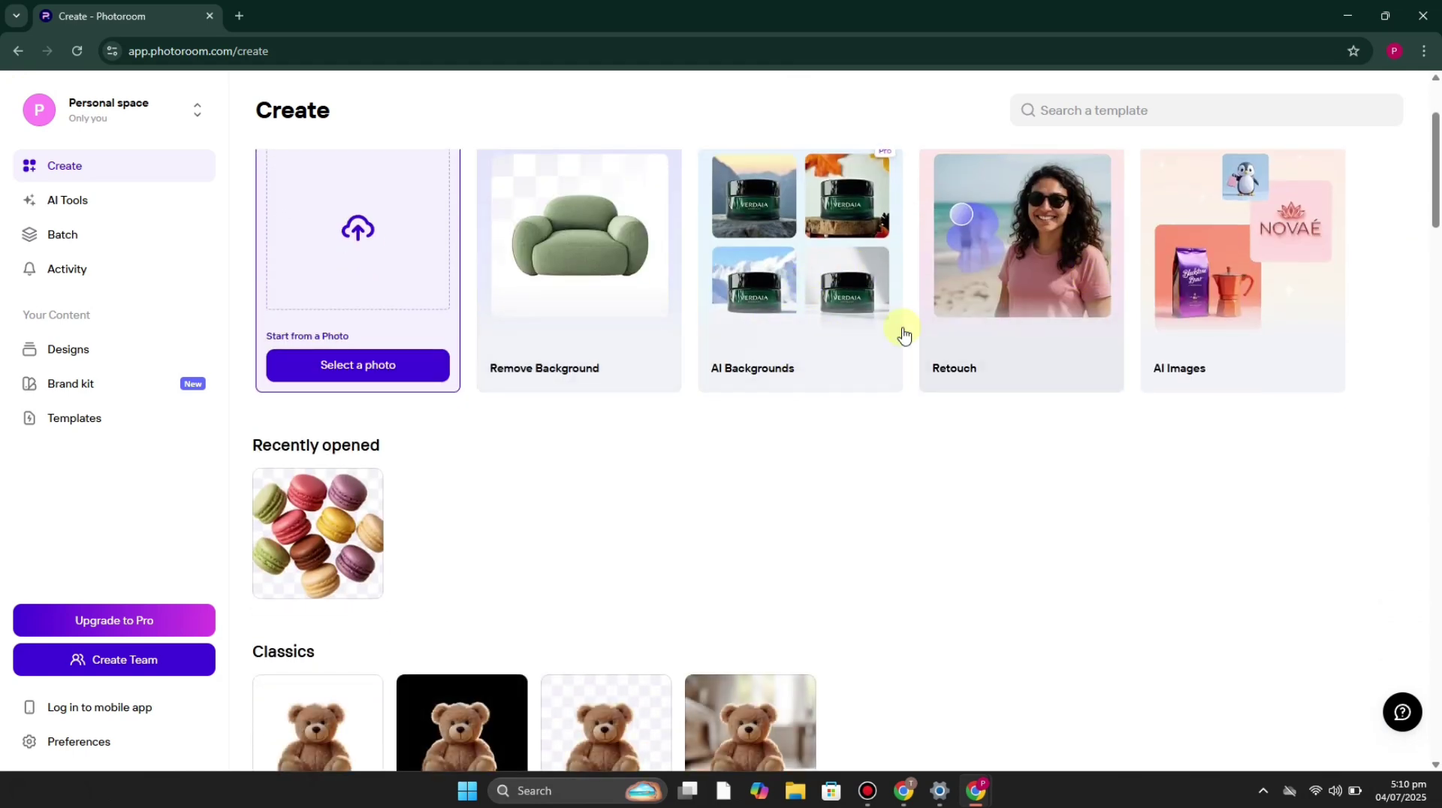
left_click(940, 339)
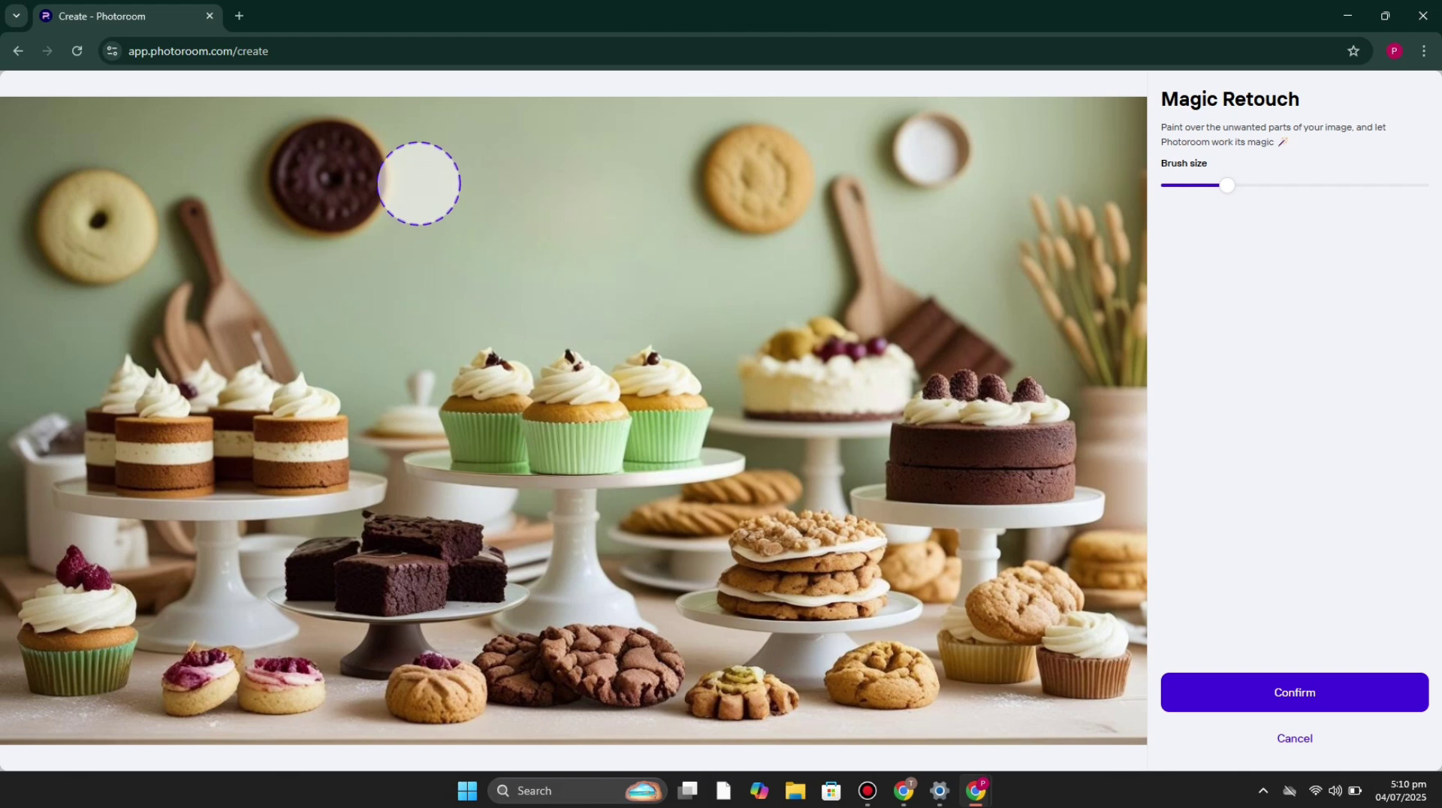
mouse_move(341, 154)
left_mouse_down()
mouse_move(270, 192)
mouse_move(358, 210)
mouse_move(312, 138)
mouse_move(318, 167)
left_mouse_up()
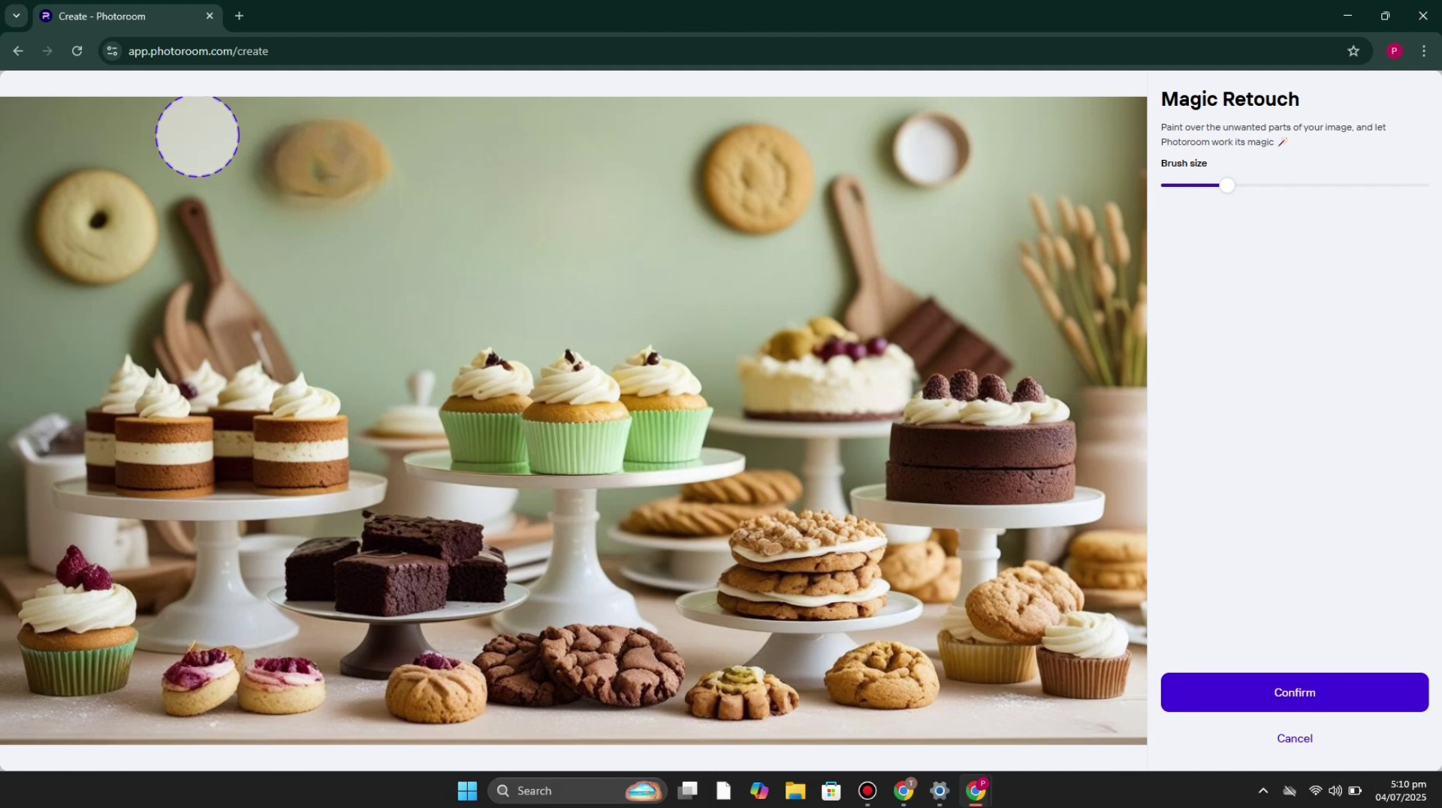
mouse_move(295, 140)
left_mouse_down()
mouse_move(339, 154)
mouse_move(301, 181)
mouse_move(380, 177)
left_mouse_up()
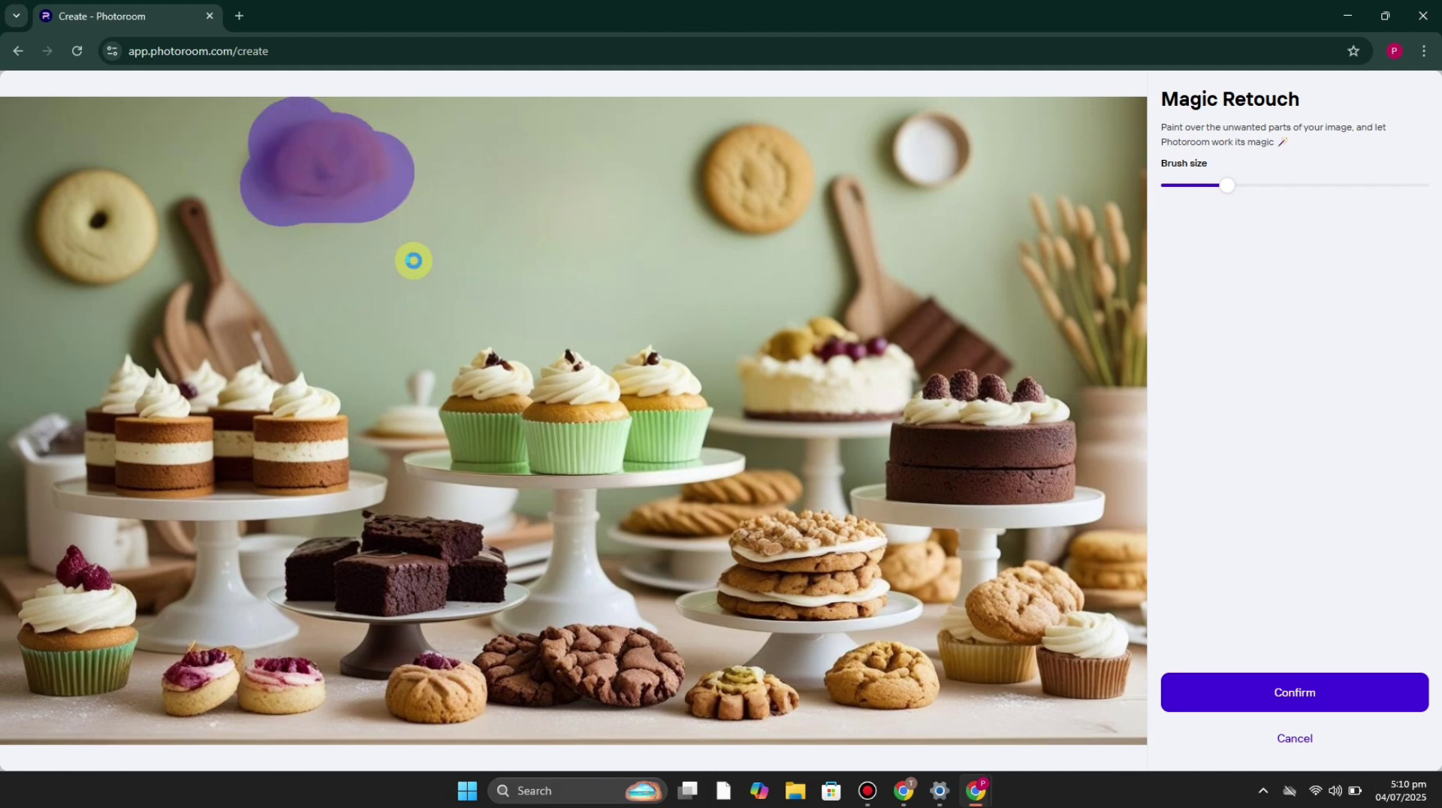
mouse_move(350, 153)
left_mouse_down()
mouse_move(300, 157)
mouse_move(306, 196)
mouse_move(354, 148)
mouse_move(372, 158)
left_mouse_up()
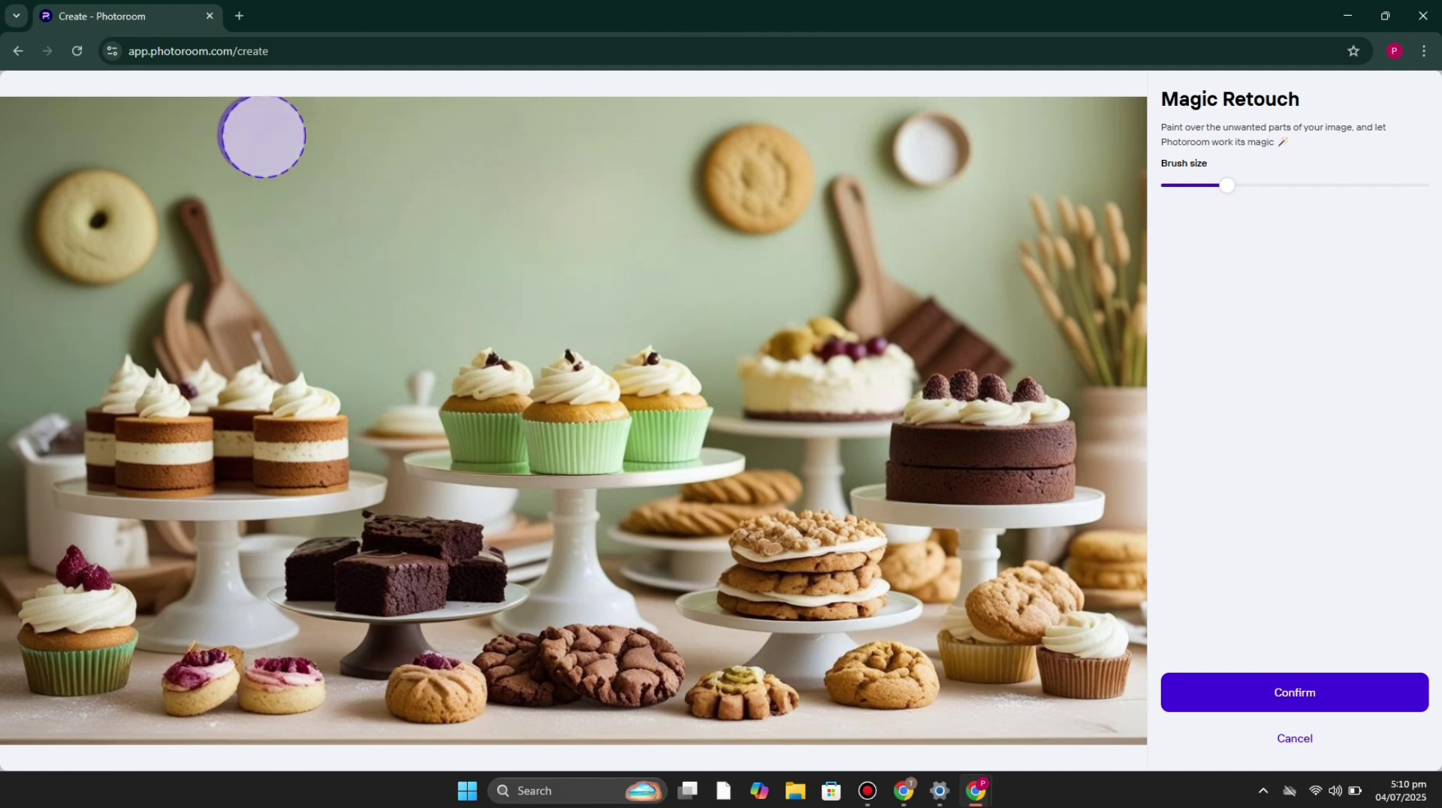
mouse_move(262, 137)
left_mouse_down()
mouse_move(324, 190)
mouse_move(301, 216)
mouse_move(283, 142)
left_mouse_up()
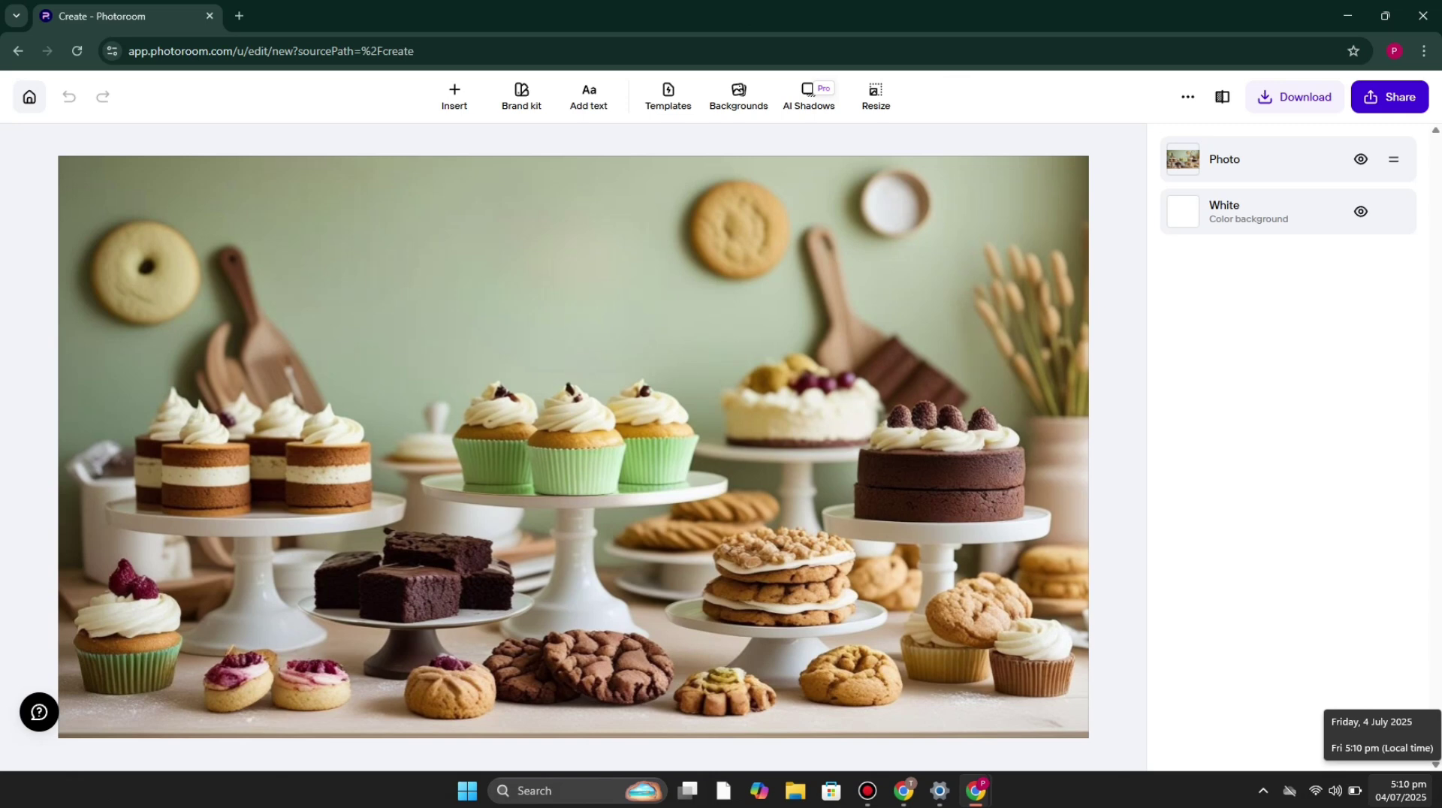
- Go Home to the AI Tools page, preview the Pro upgrade plans, and dismiss them
left_click(30, 96)
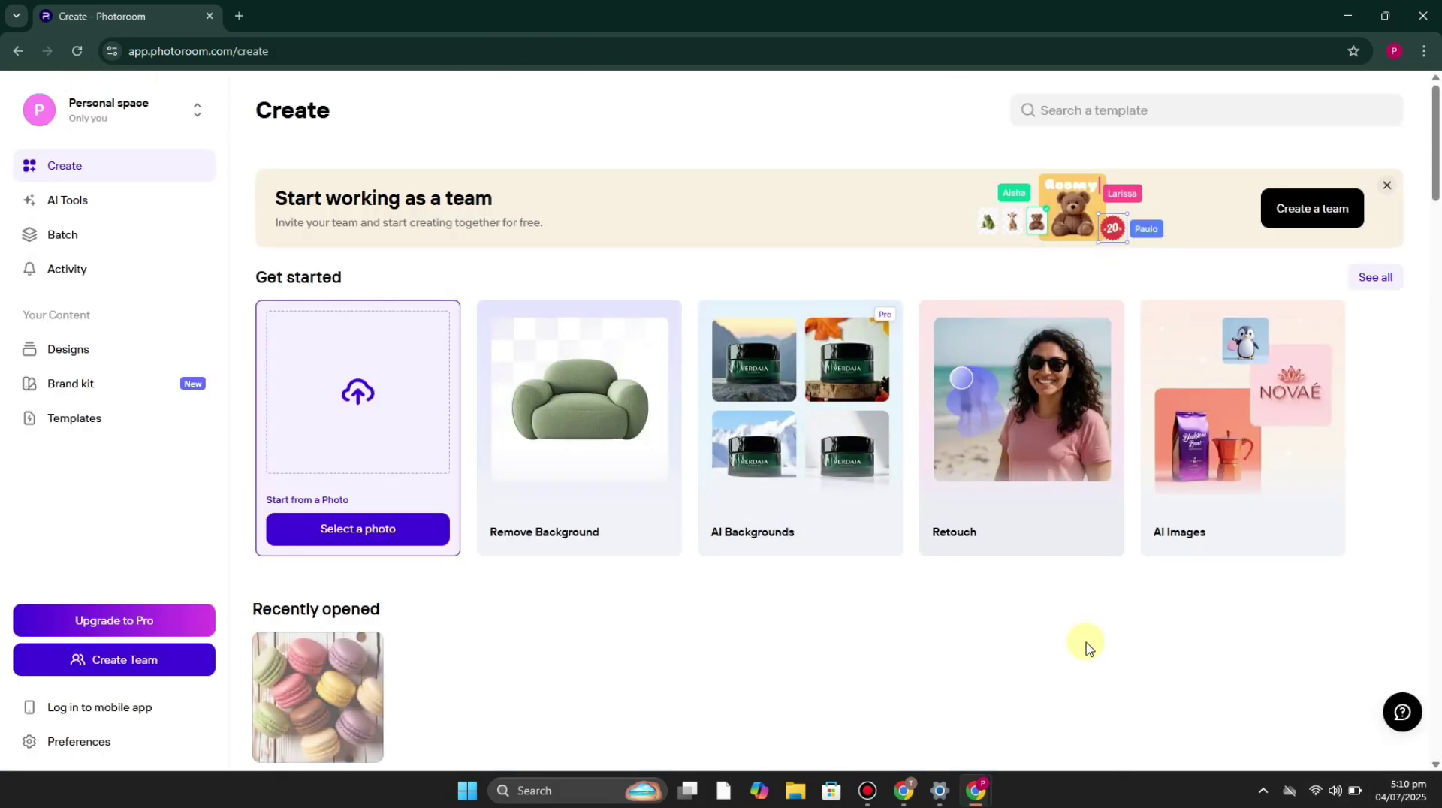
scroll(573, 498, "down", 2)
left_click(102, 200)
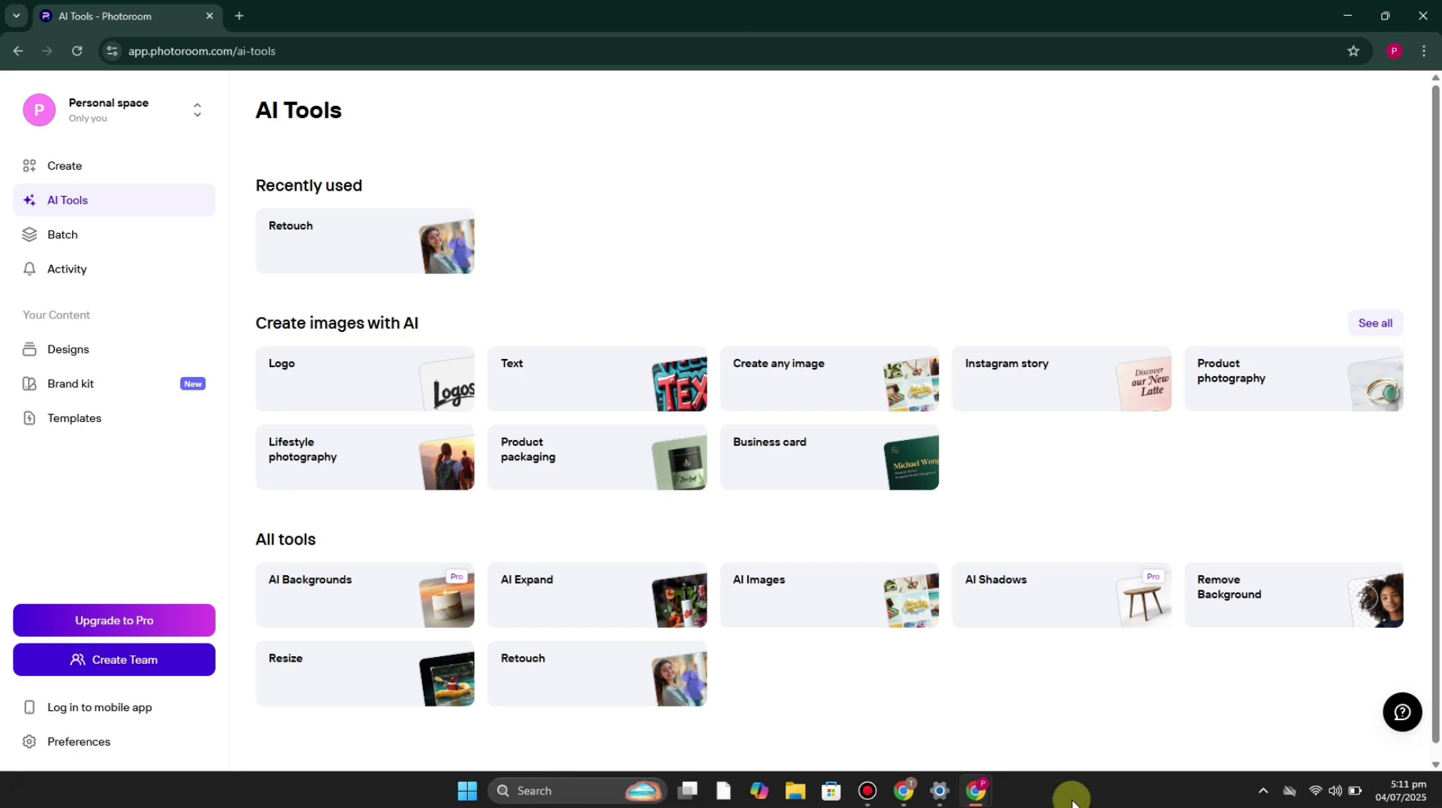
left_click(109, 622)
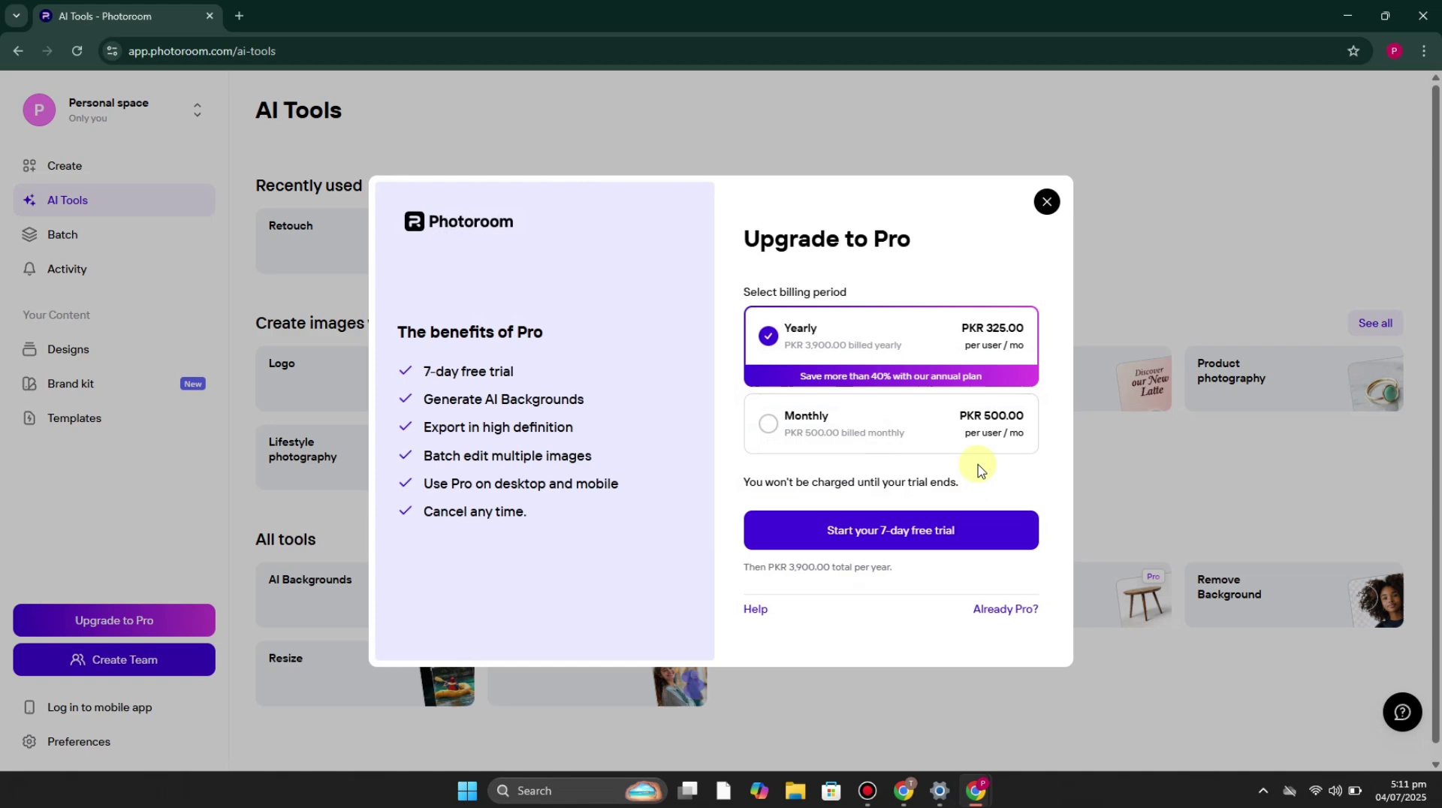
left_click(1047, 201)
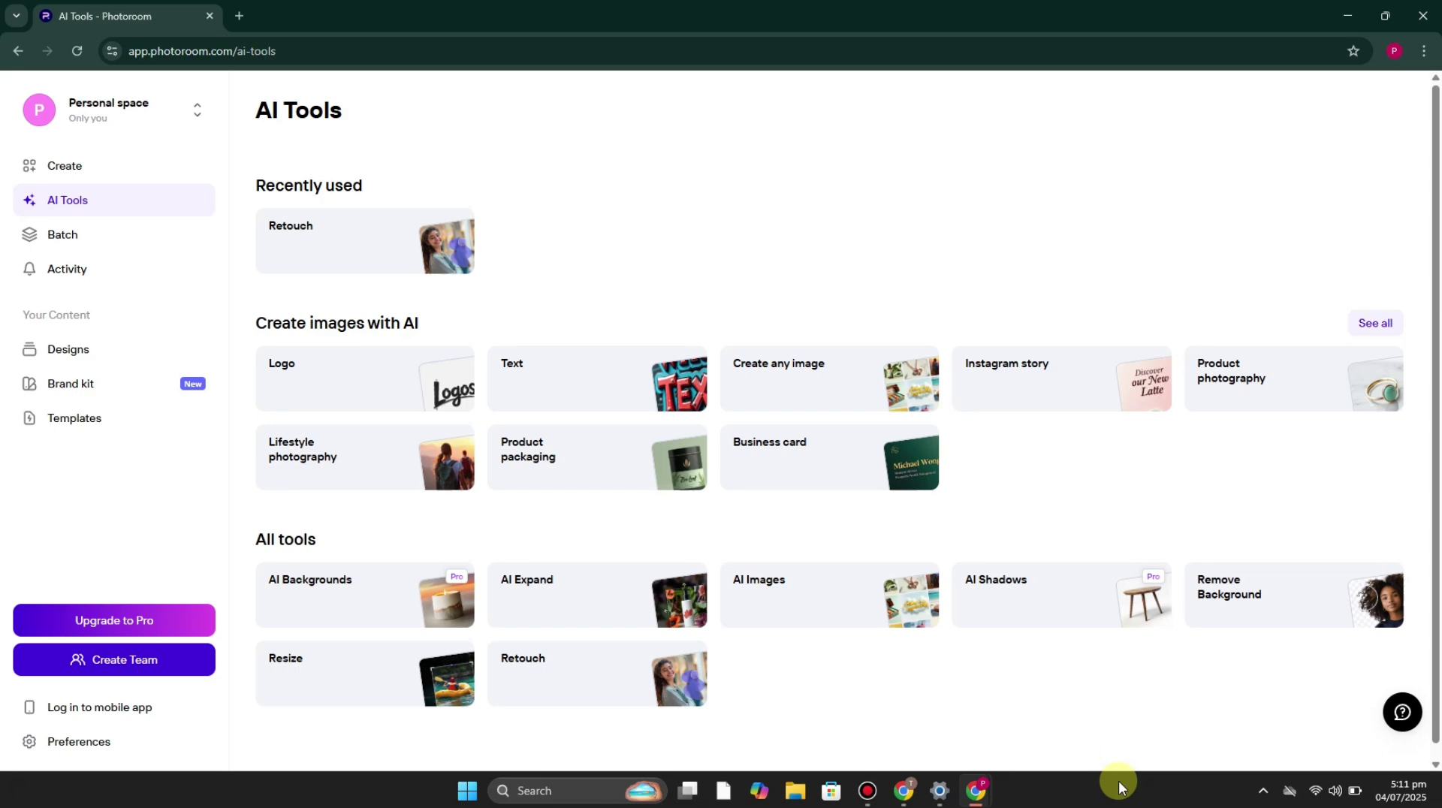
left_click(521, 457)
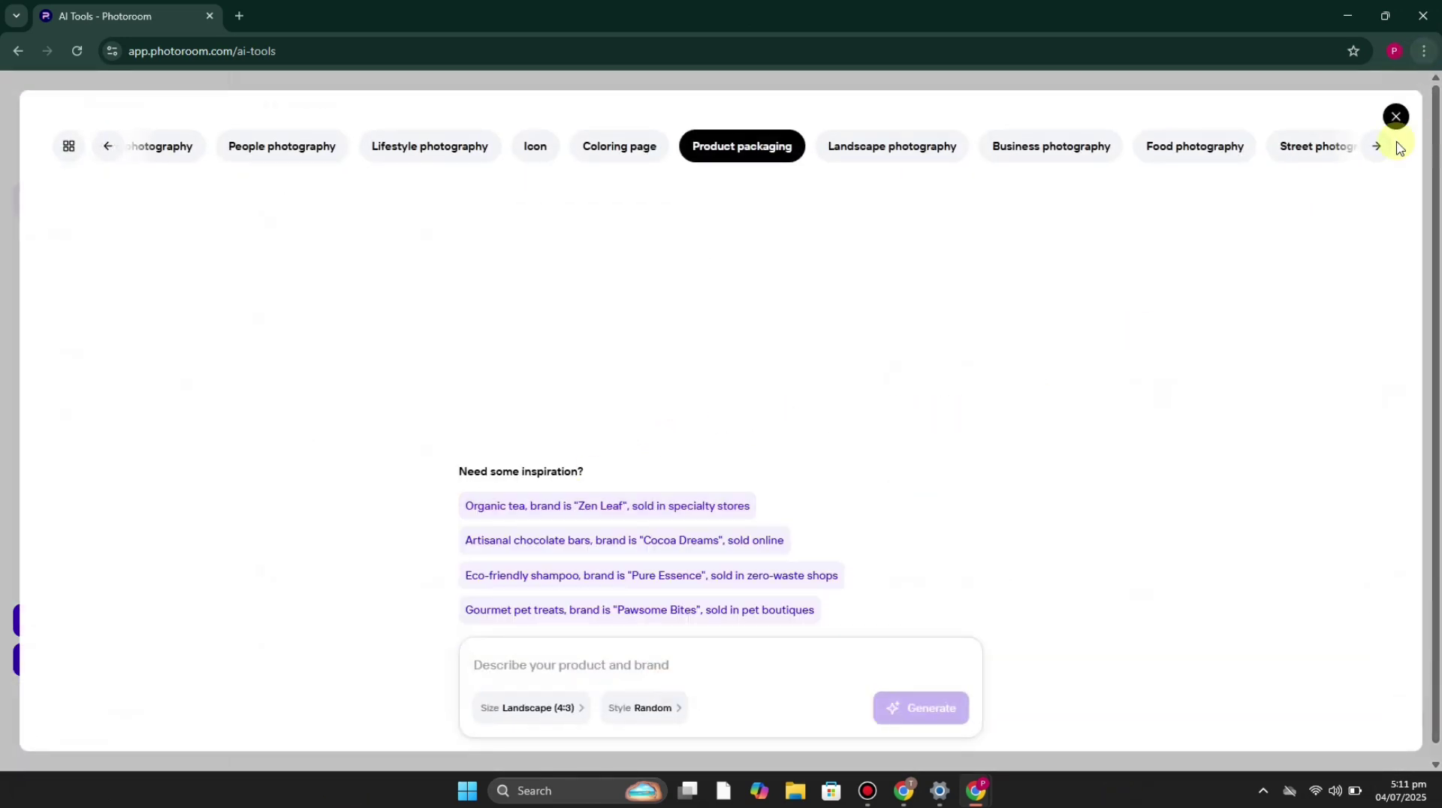
left_click(1395, 118)
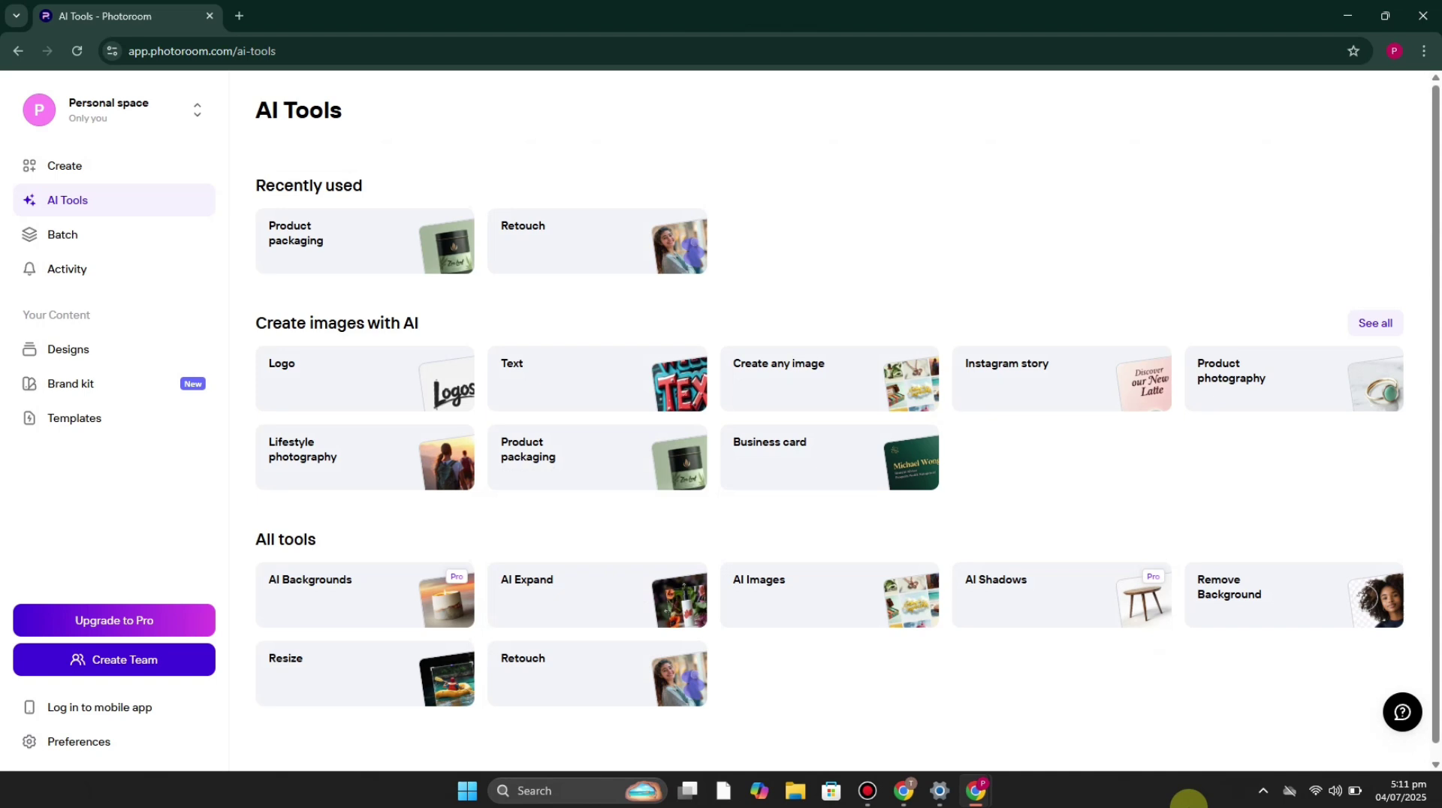